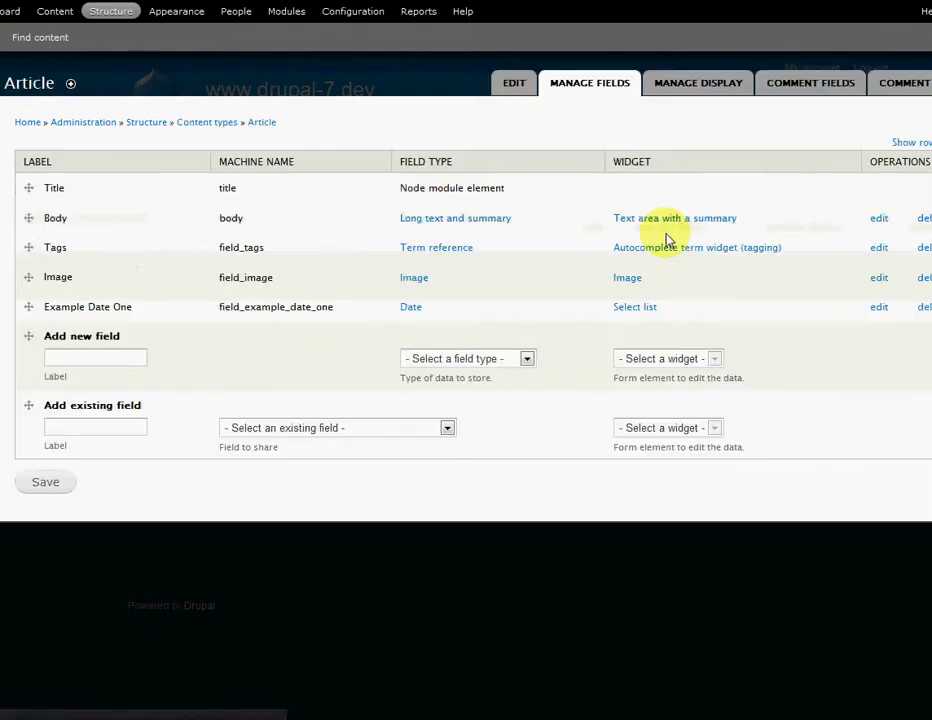
# Step: Add a new Article field labelled Example Date Two with type Date (Unix timestamp) and the Pop-up calendar widget, and save it
pyautogui.click(117, 362)
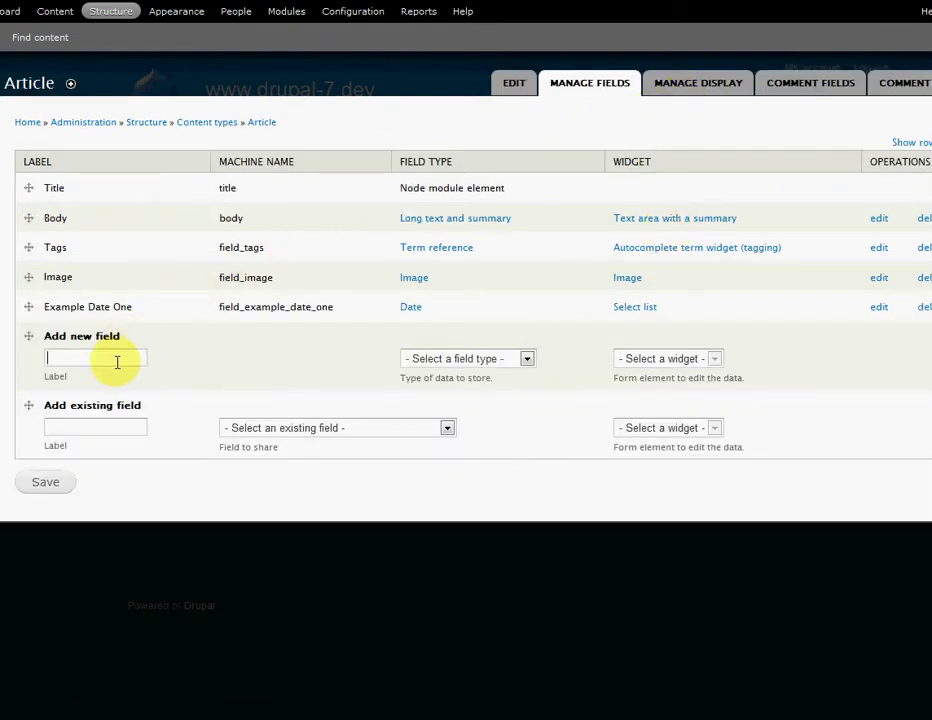
pyautogui.write('Example')
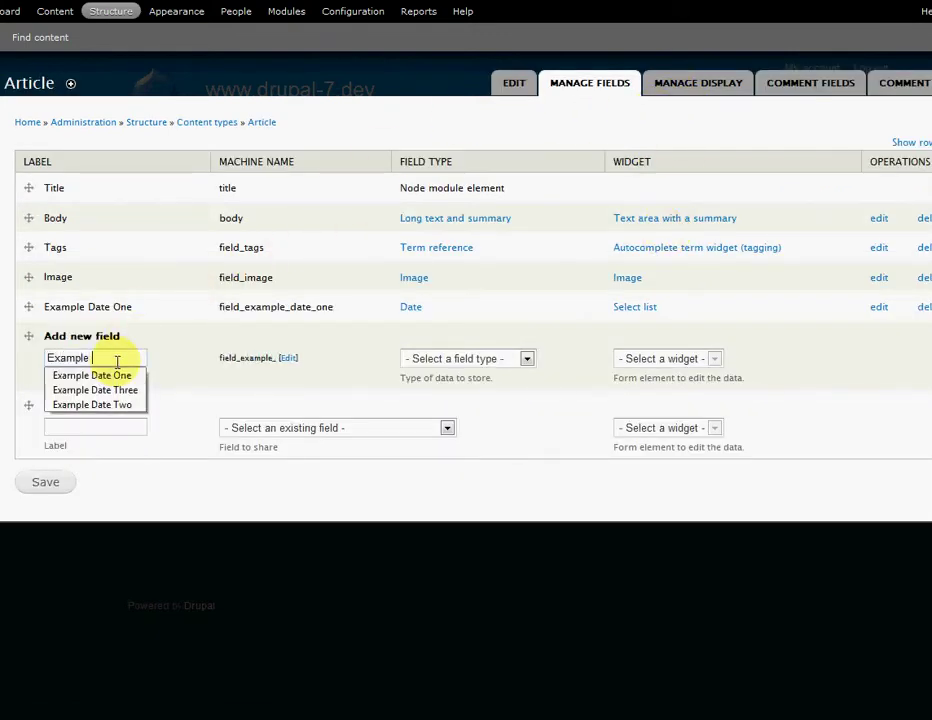
pyautogui.write(' Date Two')
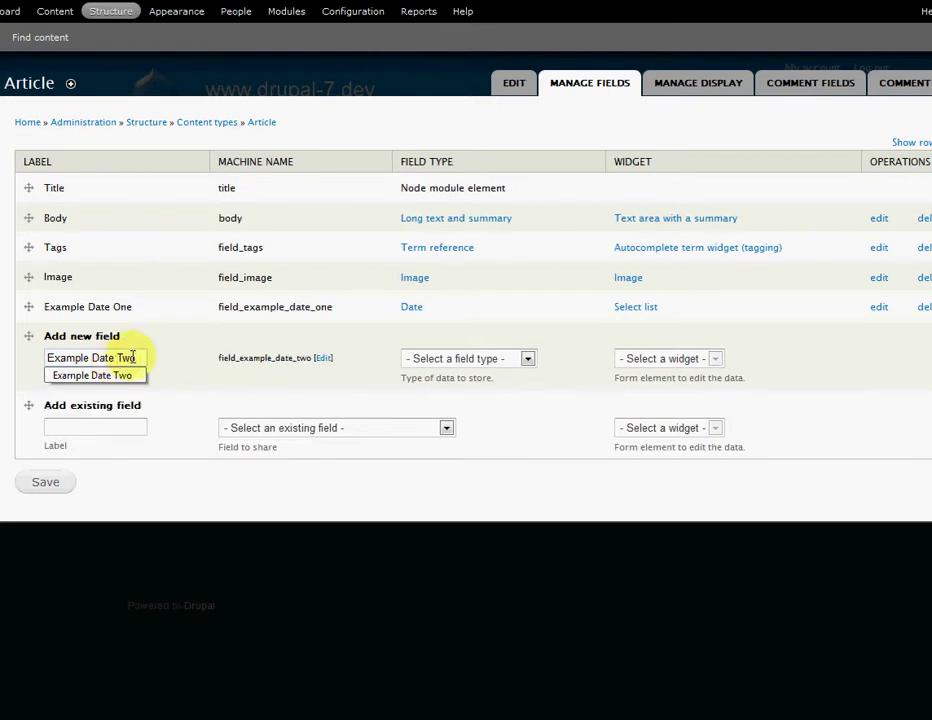
pyautogui.click(443, 358)
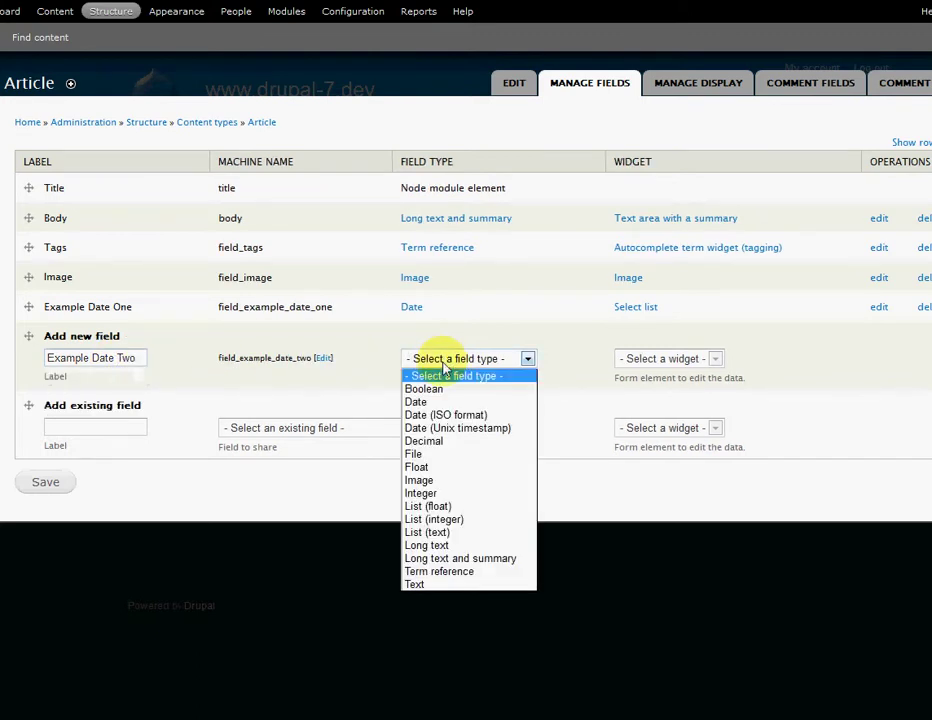
pyautogui.click(446, 428)
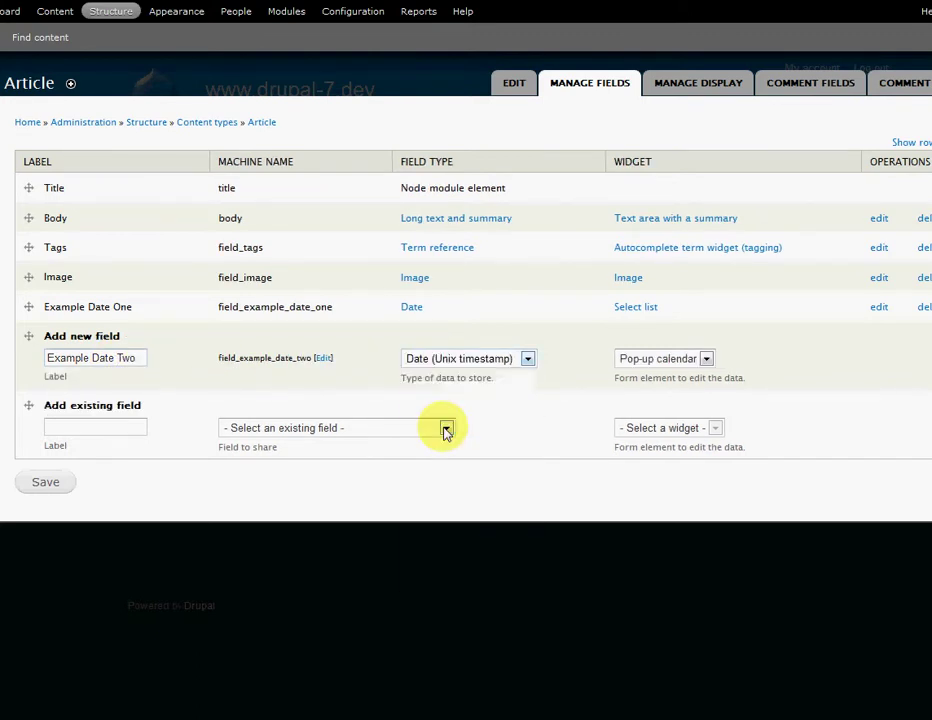
pyautogui.click(660, 360)
pyautogui.click(657, 372)
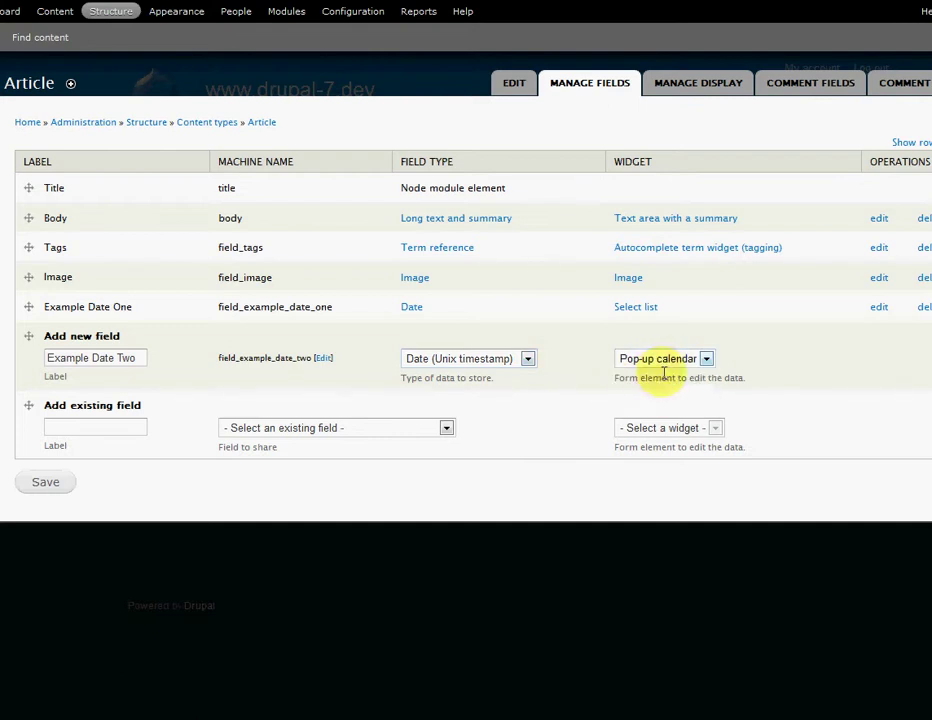
pyautogui.click(45, 483)
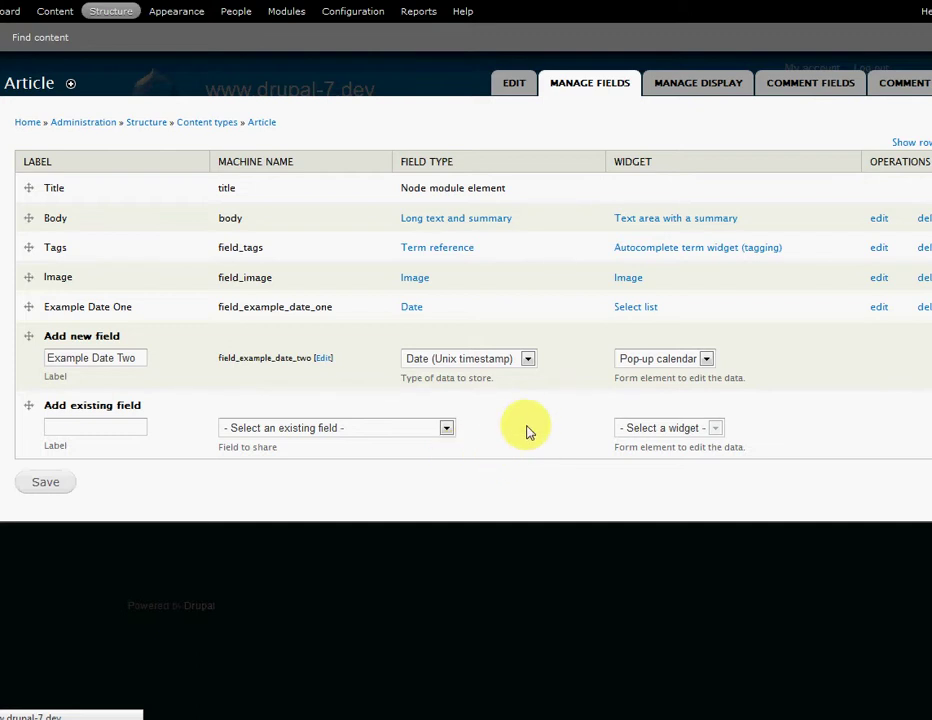
pyautogui.hotkey('alt', 'Tab')
pyautogui.hotkey('alt', 'Tab')
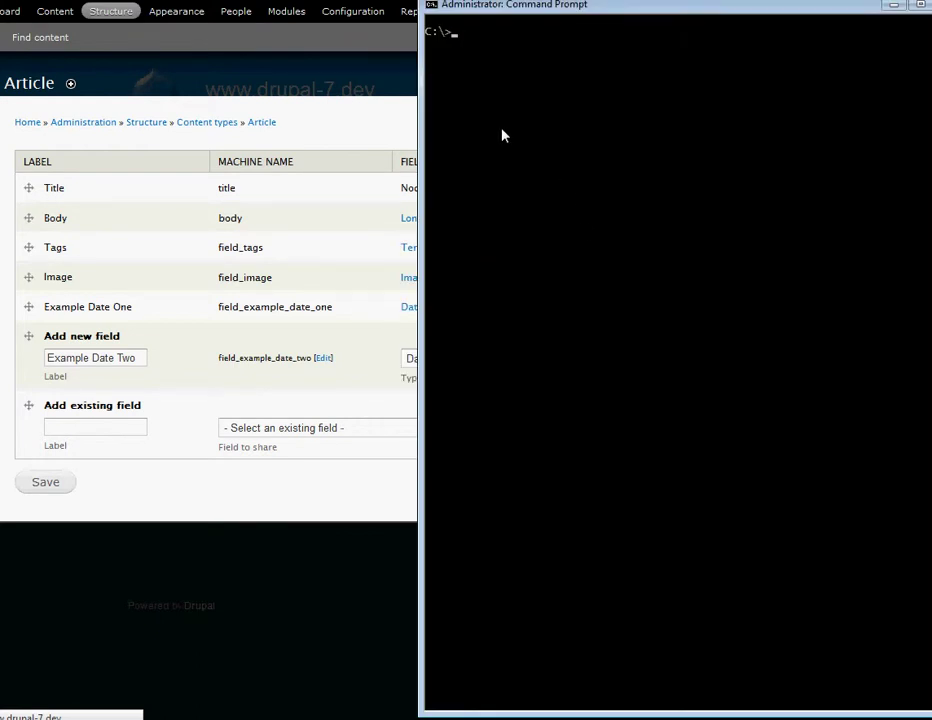
pyautogui.write('drush @')
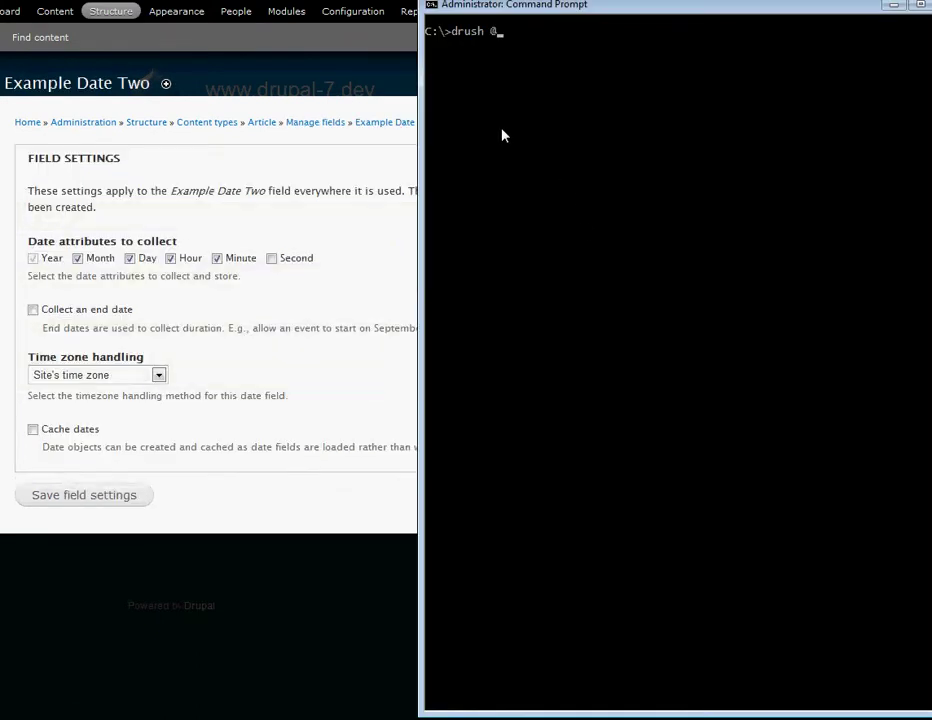
pyautogui.write('dev.drupal-7 en nopw')
pyautogui.press('BackSpace')
pyautogui.press('BackSpace')
pyautogui.write('w')
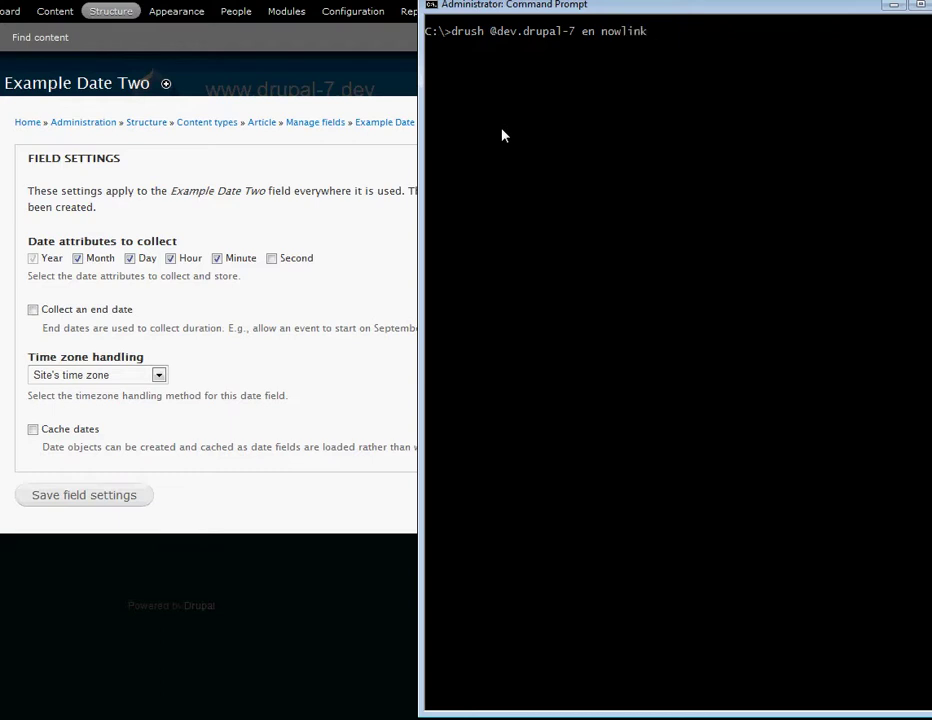
pyautogui.write('link')
pyautogui.press('Return')
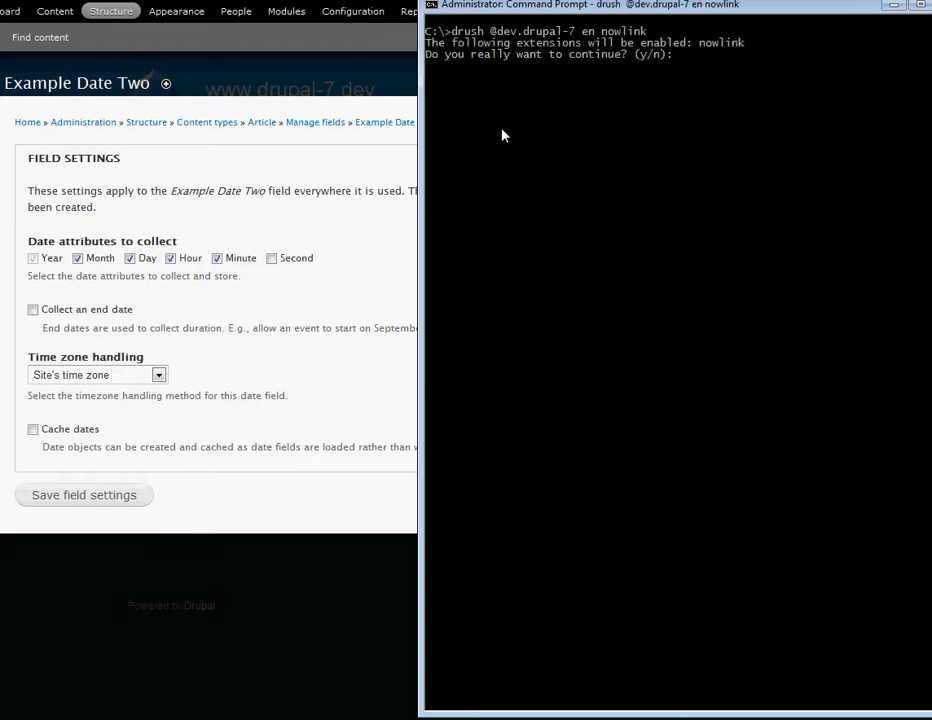
pyautogui.press('Return')
# Step: Switch back to the browser and save the Example Date Two field settings and its Article configuration with the default options
pyautogui.click(111, 505)
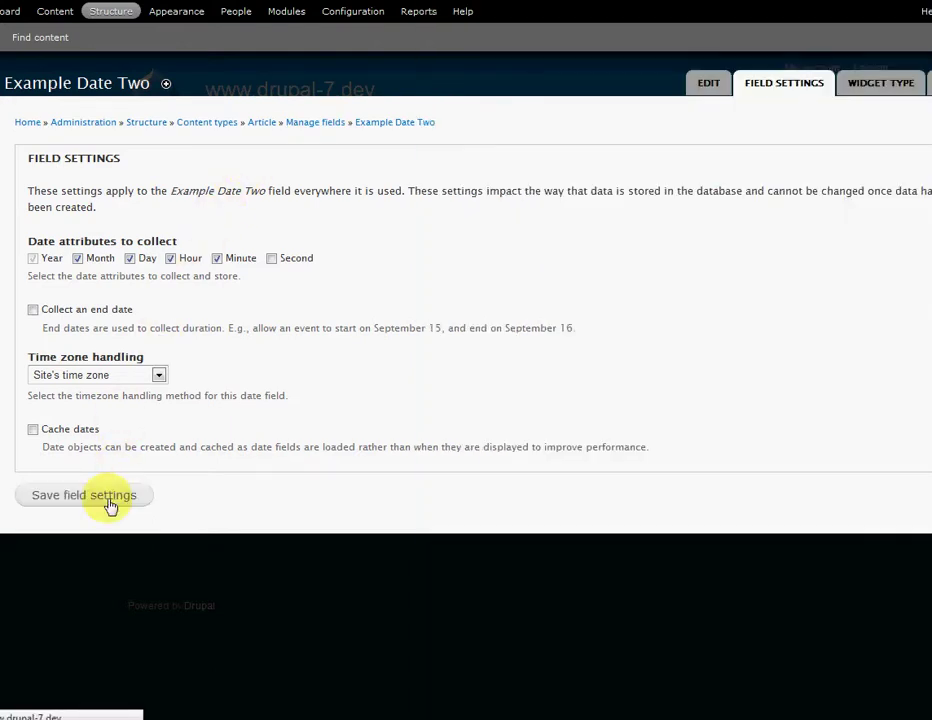
pyautogui.hotkey('alt', 'Tab')
pyautogui.hotkey('alt', 'Tab')
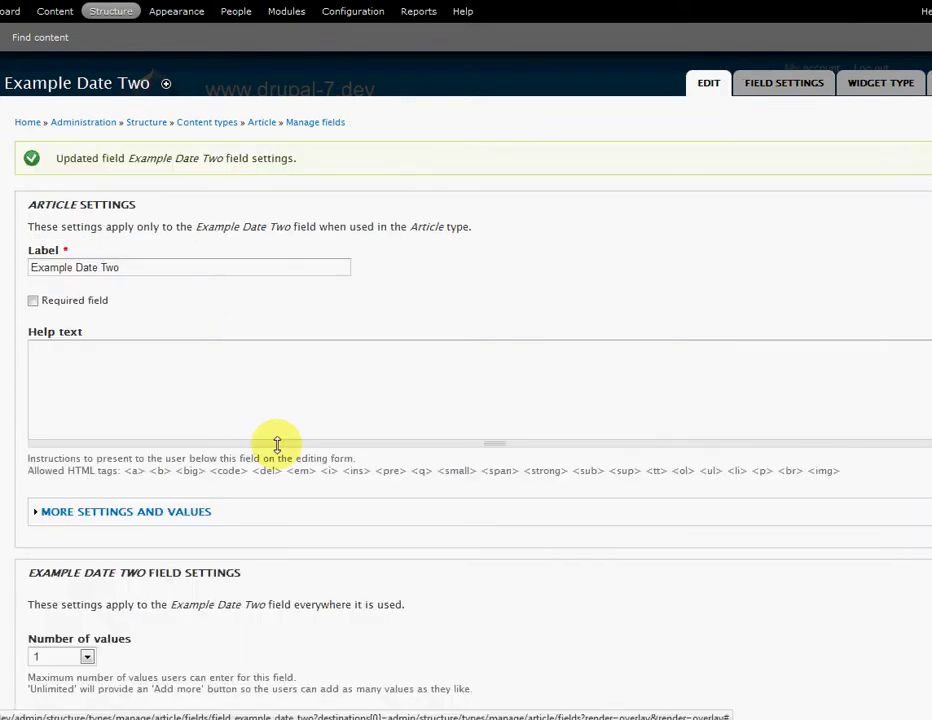
pyautogui.scroll(-2, 291, 431)
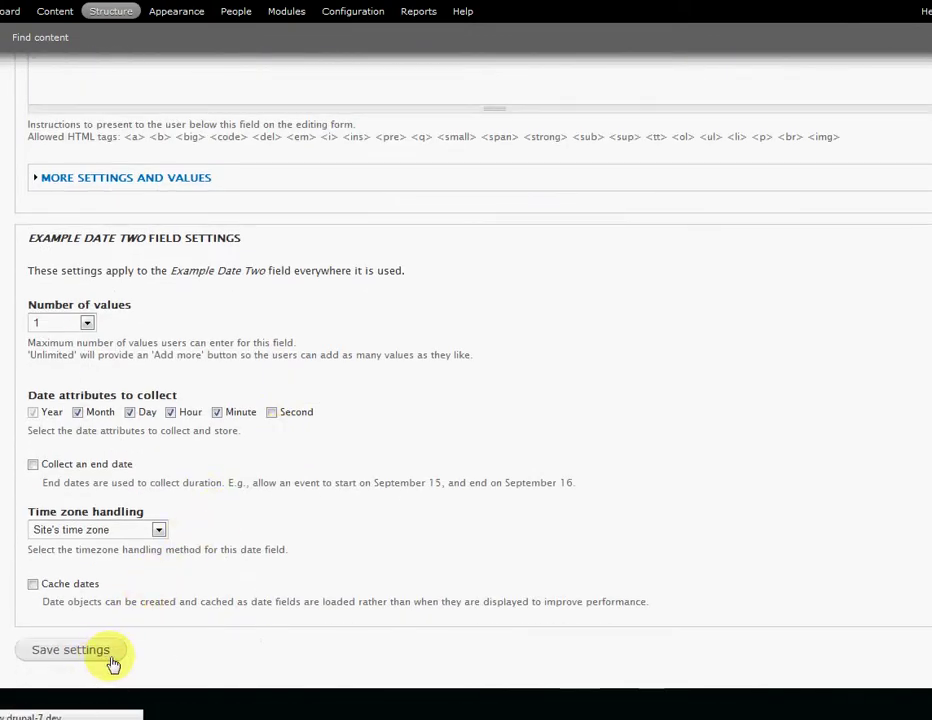
pyautogui.hotkey('alt', 'Tab')
pyautogui.hotkey('alt', 'Tab')
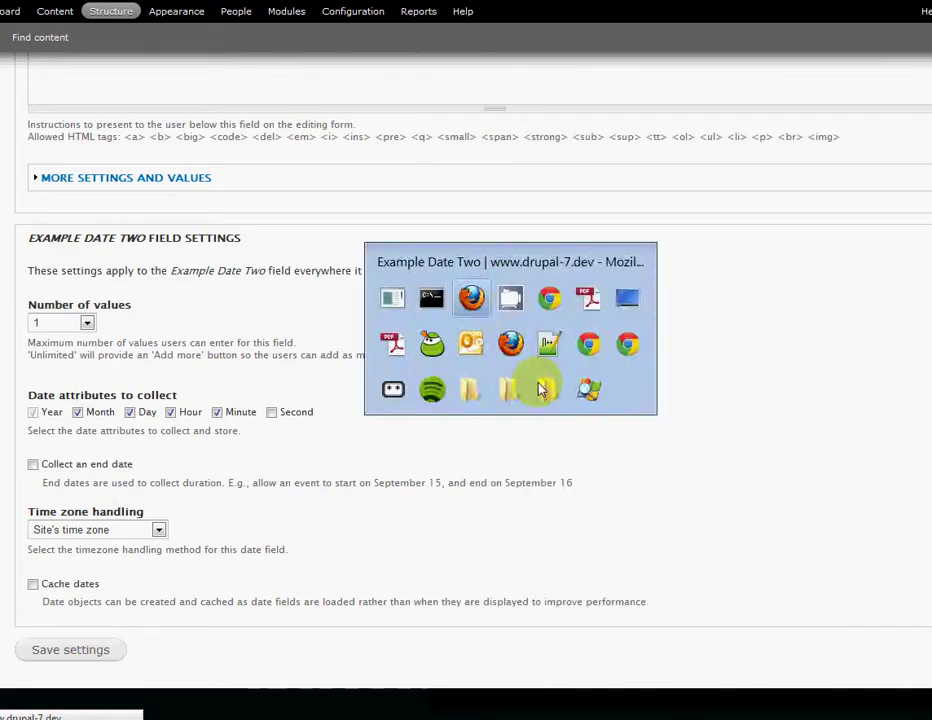
pyautogui.scroll(3, 538, 387)
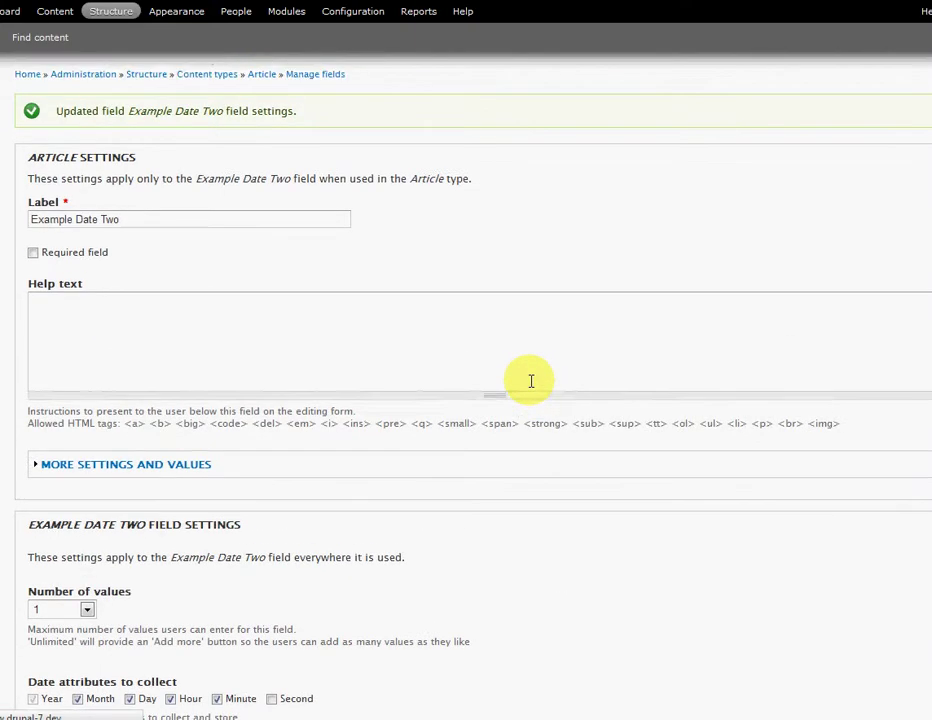
pyautogui.scroll(1, 538, 383)
pyautogui.scroll(-4, 538, 383)
pyautogui.scroll(6, 531, 387)
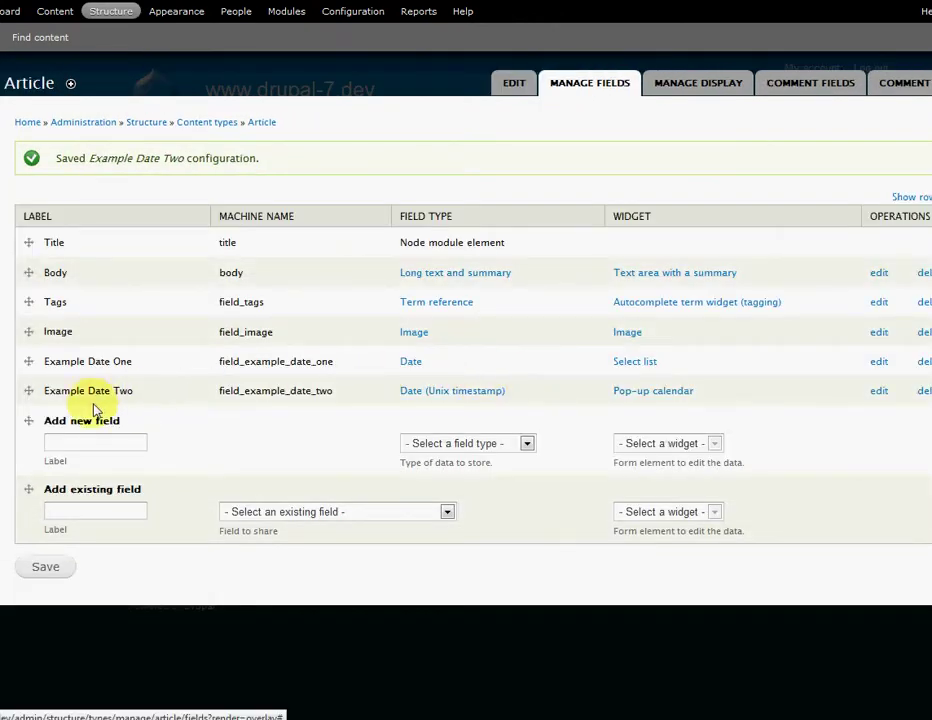
# Step: Open Example Article Page for editing and set Example Date One to Jan 1, 2011, hour 3, minute 30
pyautogui.click(53, 14)
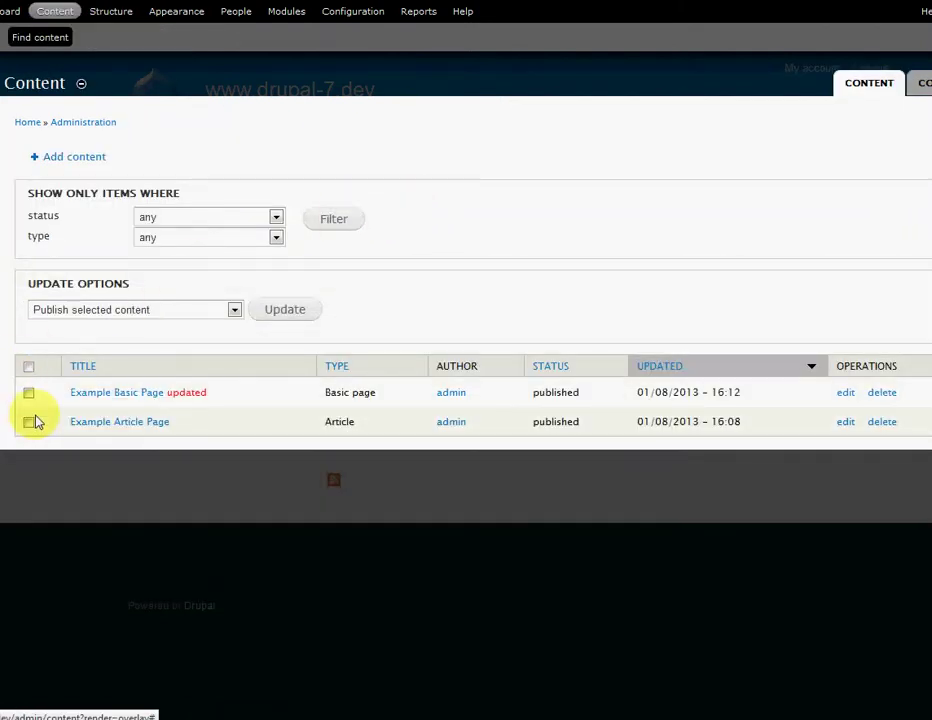
pyautogui.click(850, 424)
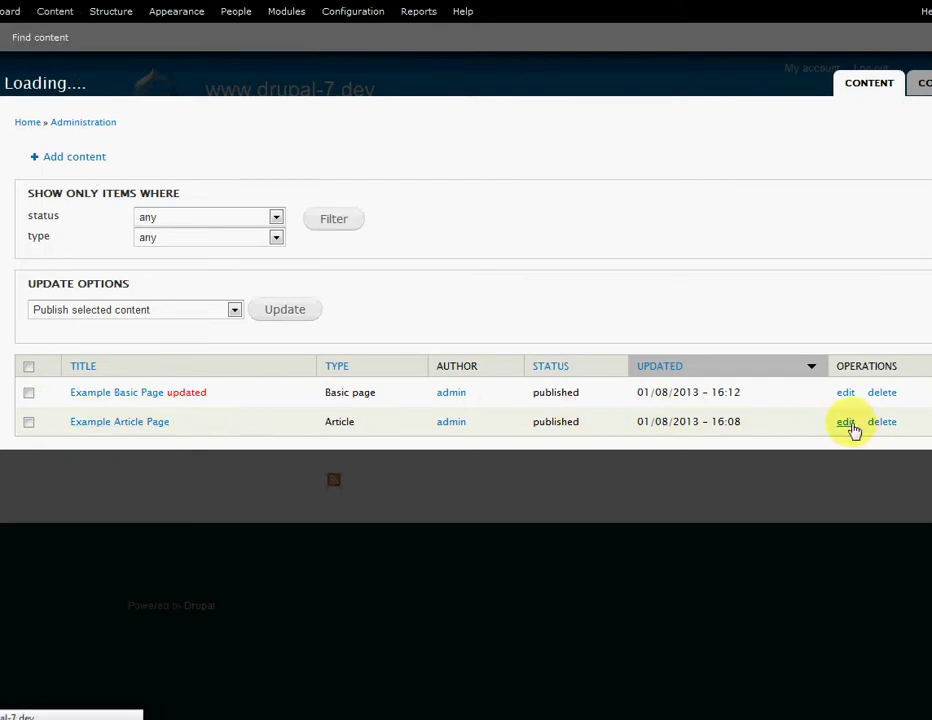
pyautogui.scroll(-7, 853, 422)
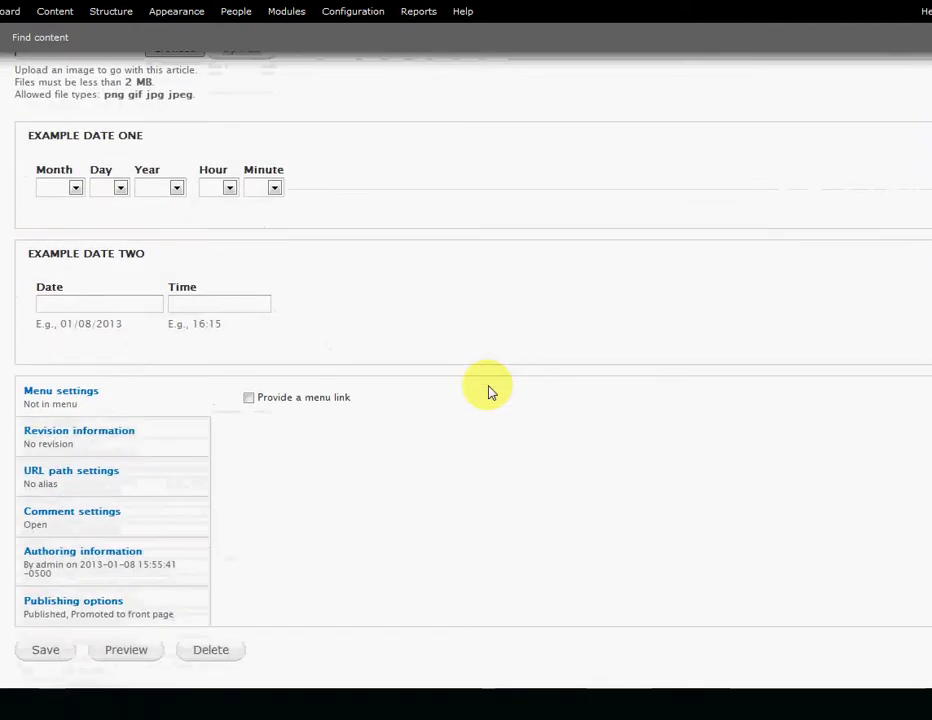
pyautogui.click(75, 187)
pyautogui.click(73, 211)
pyautogui.click(115, 190)
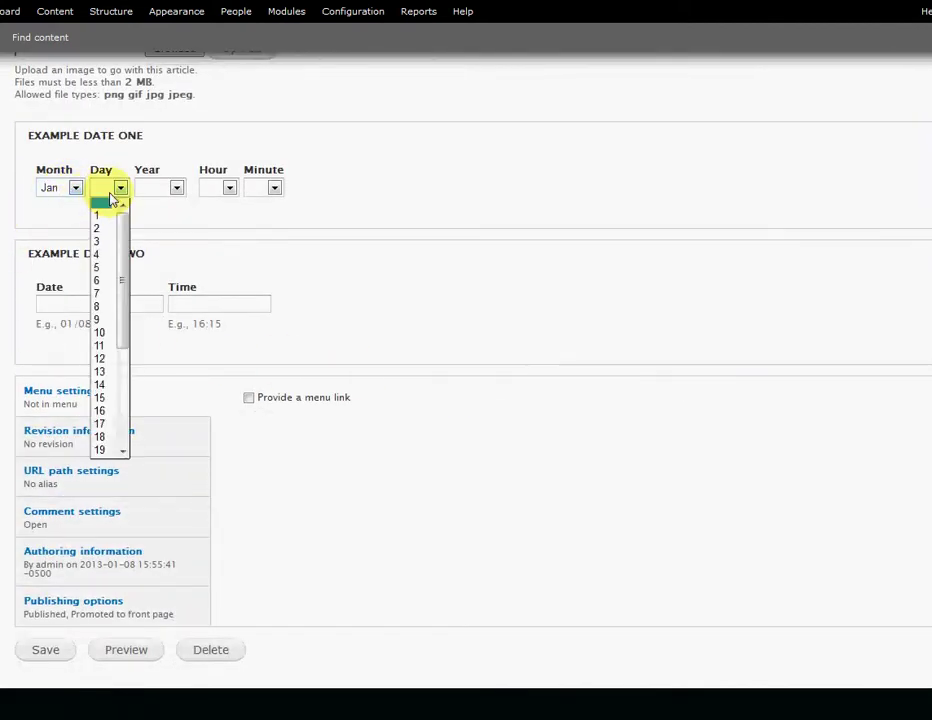
pyautogui.click(99, 215)
pyautogui.click(155, 190)
pyautogui.click(150, 227)
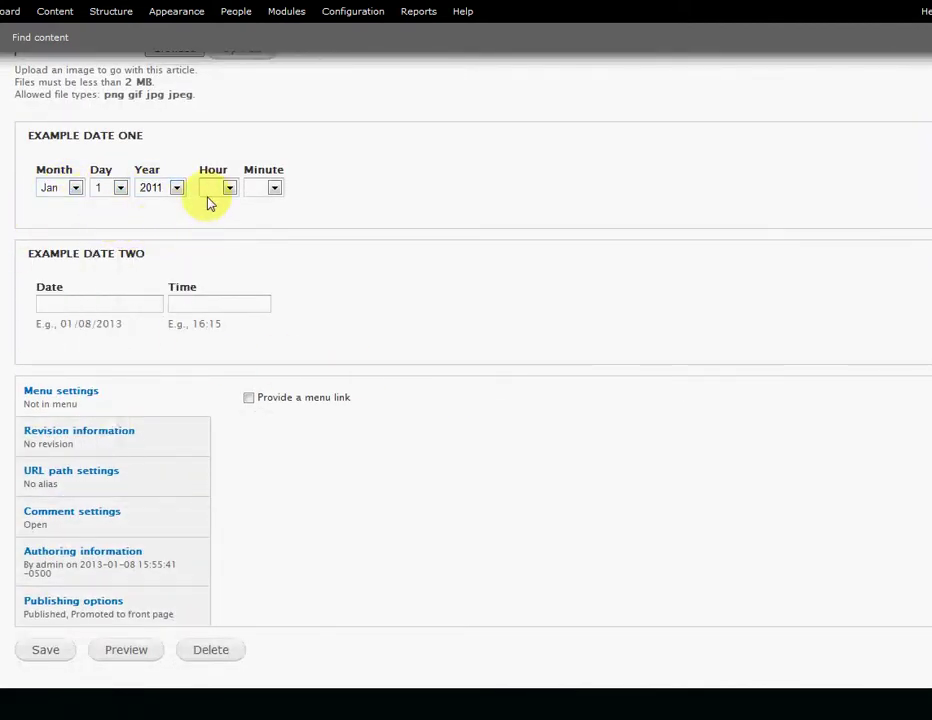
pyautogui.click(213, 190)
pyautogui.click(214, 254)
pyautogui.click(262, 190)
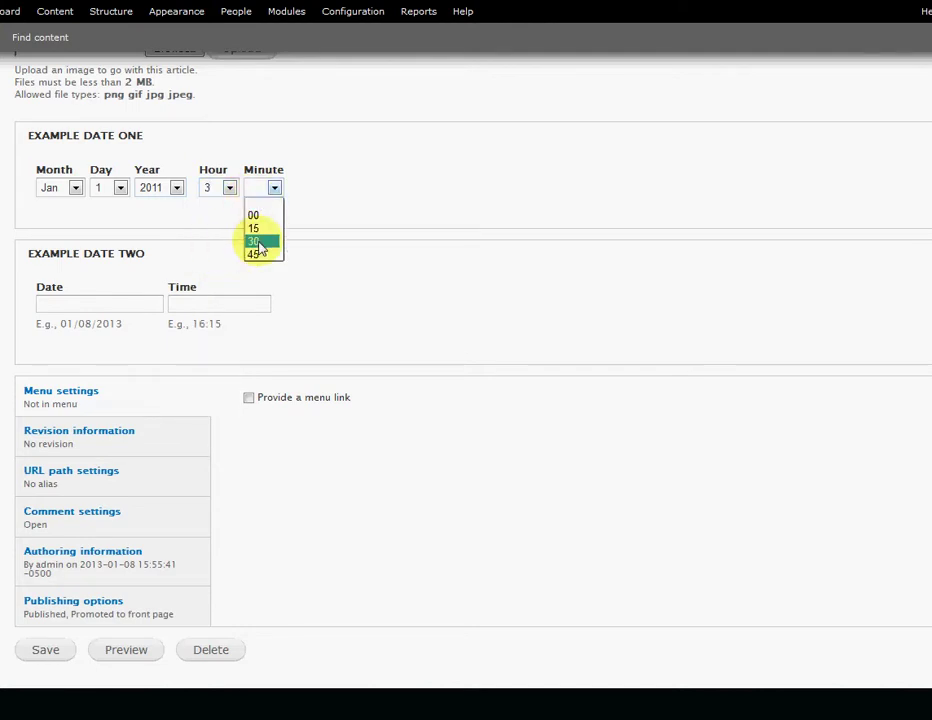
pyautogui.click(258, 244)
# Step: Set Example Date Two to 01/12/2013 at 16:15 and save the article
pyautogui.click(110, 302)
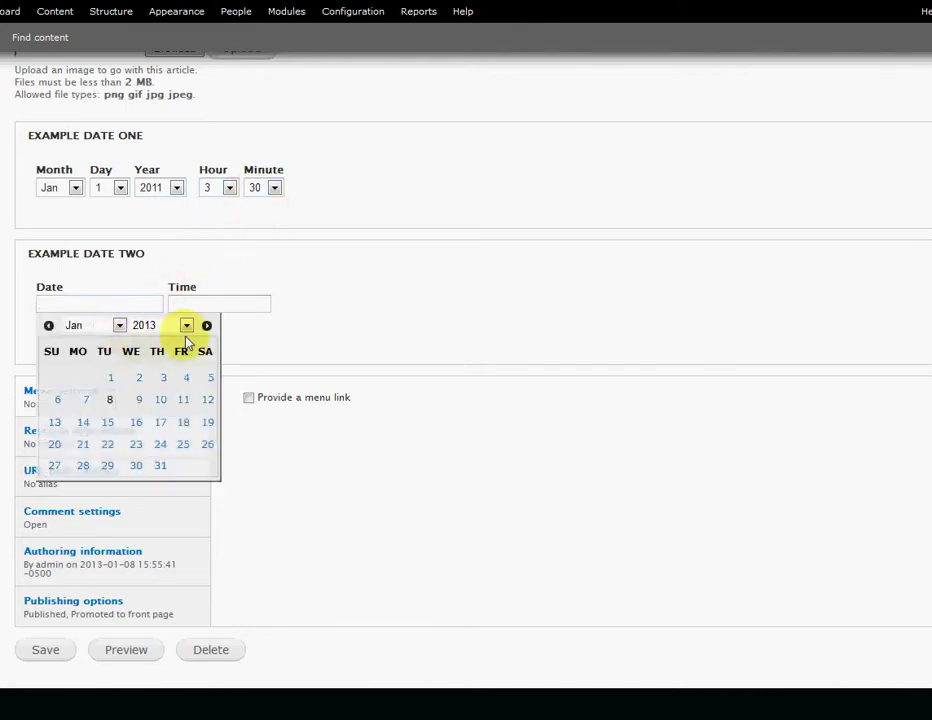
pyautogui.click(208, 400)
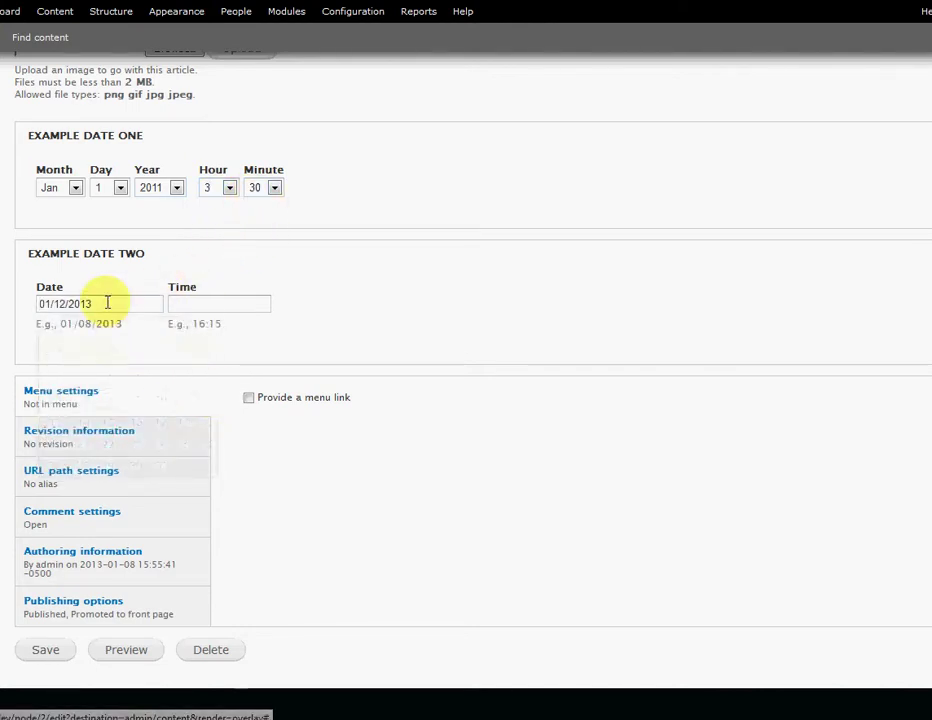
pyautogui.click(195, 304)
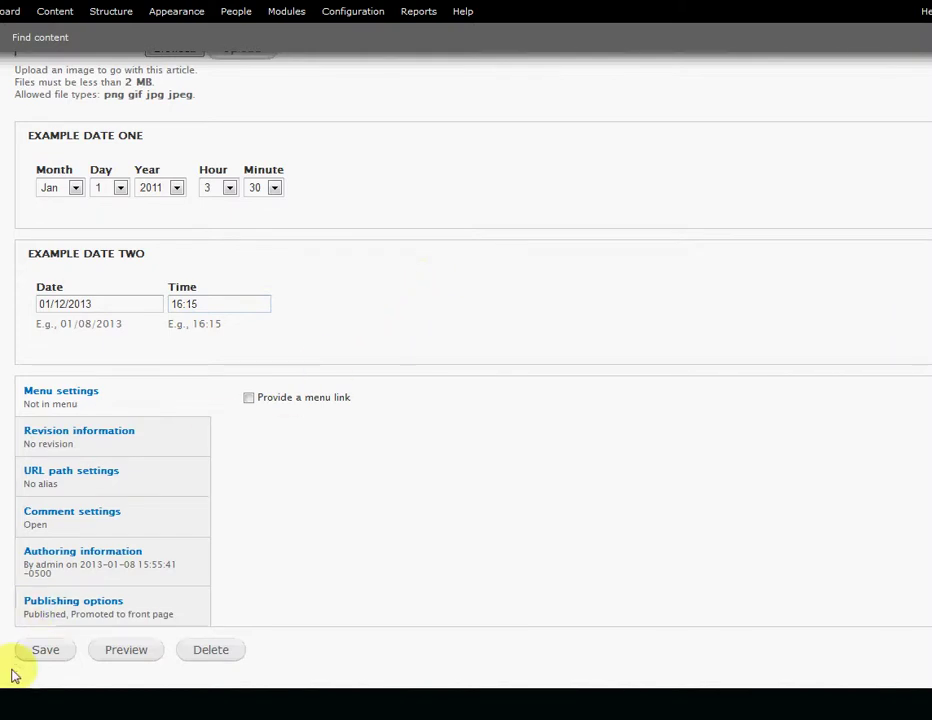
pyautogui.click(57, 655)
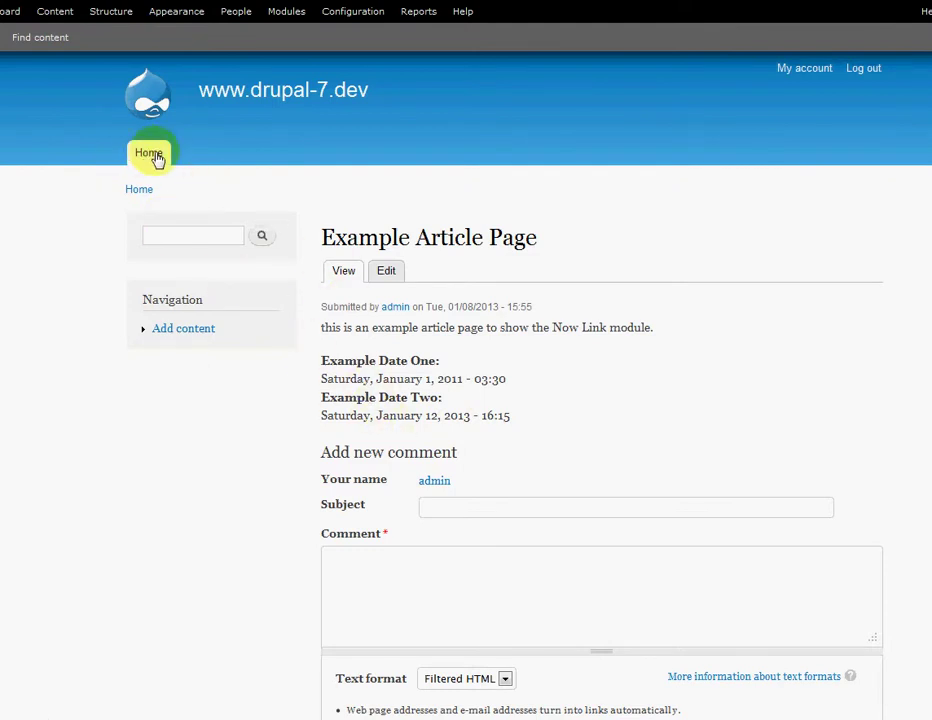
# Step: Return to the site's home page and check which fields the Example Article Page teaser shows
pyautogui.hotkey('alt', 'Left')
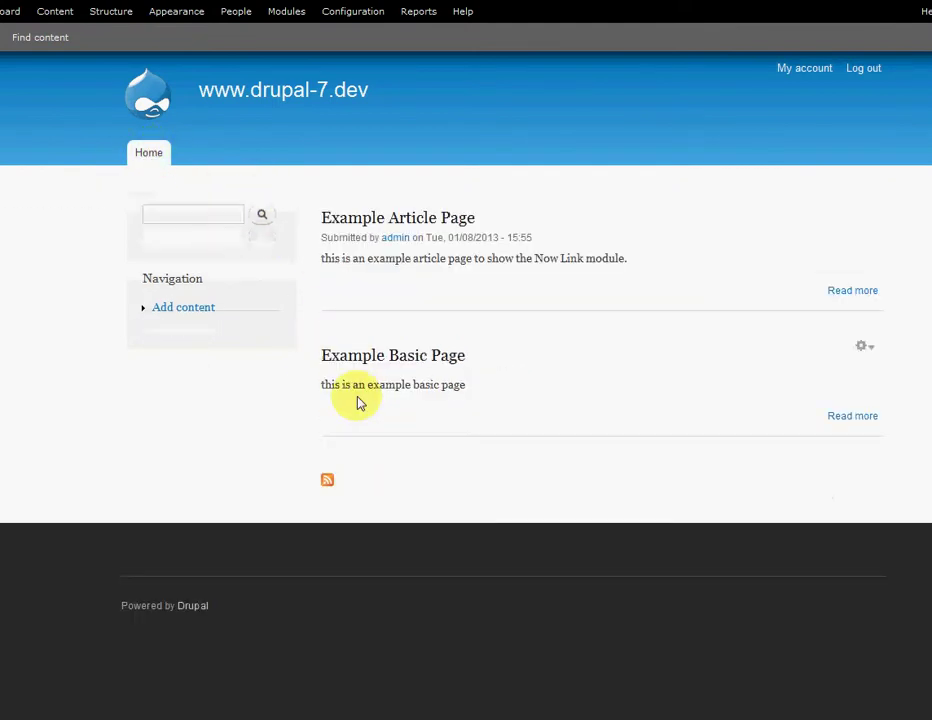
pyautogui.hotkey('alt', 'Tab')
pyautogui.hotkey('alt', 'Tab')
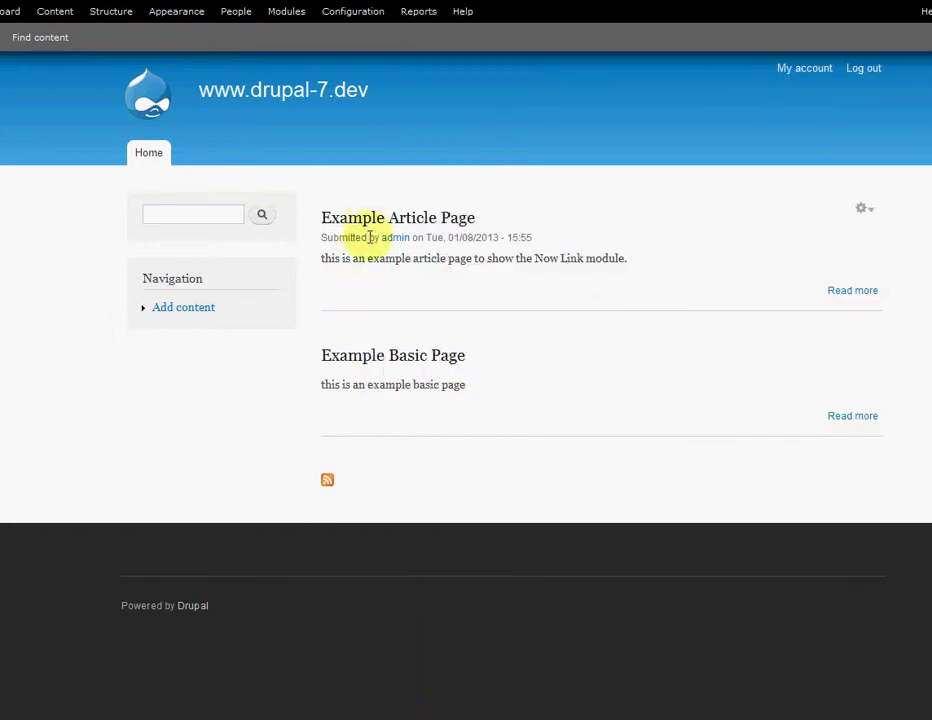
# Step: In the Article content type's Teaser display, set the Example Date Two format to Date and time and save
pyautogui.click(108, 14)
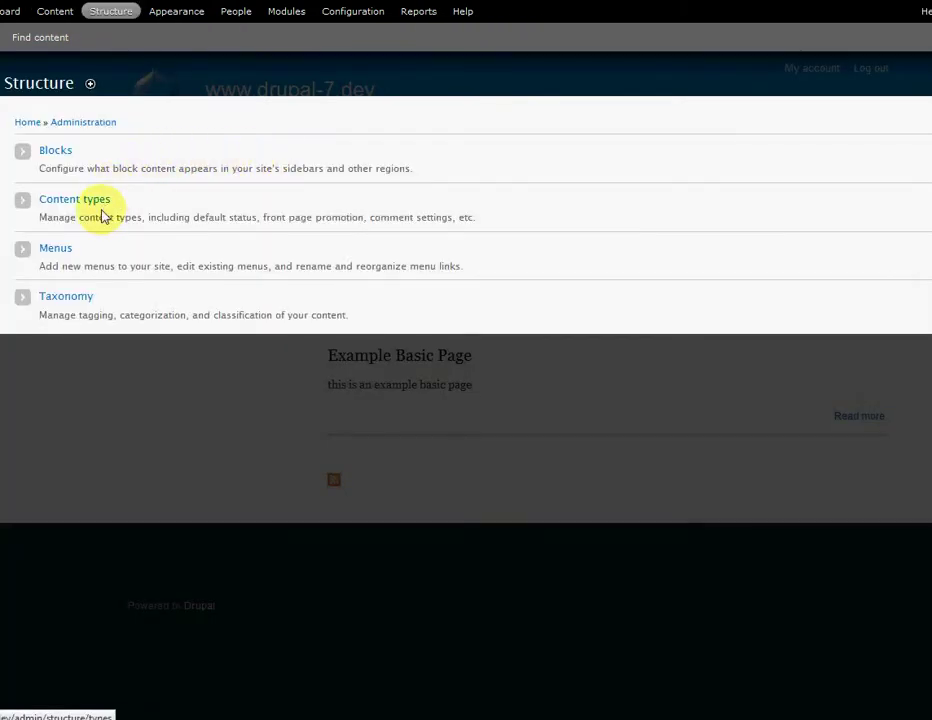
pyautogui.click(104, 210)
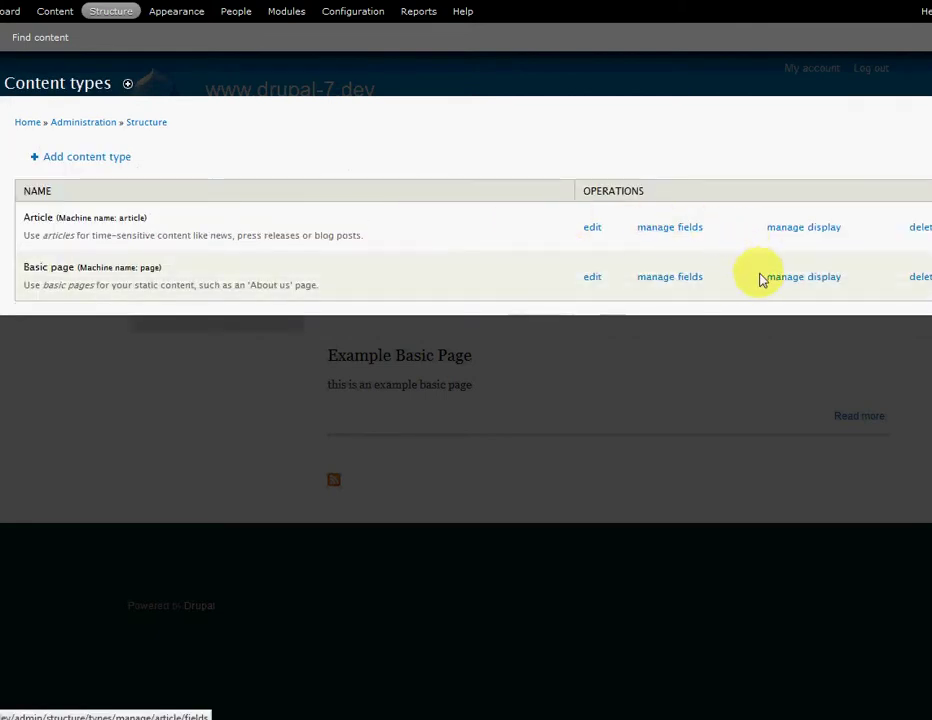
pyautogui.click(817, 229)
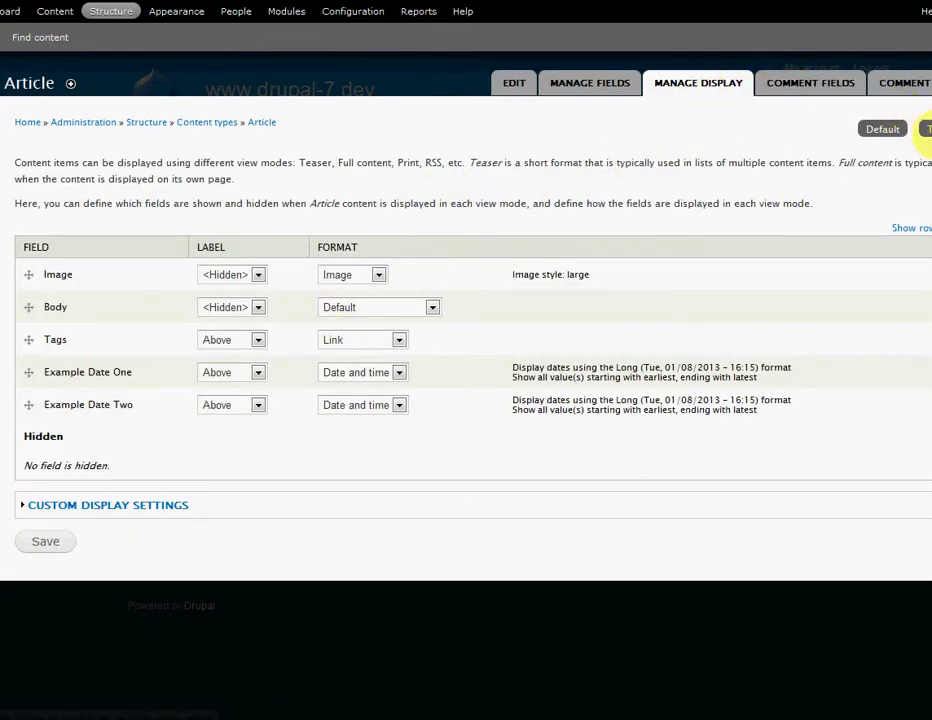
pyautogui.click(925, 129)
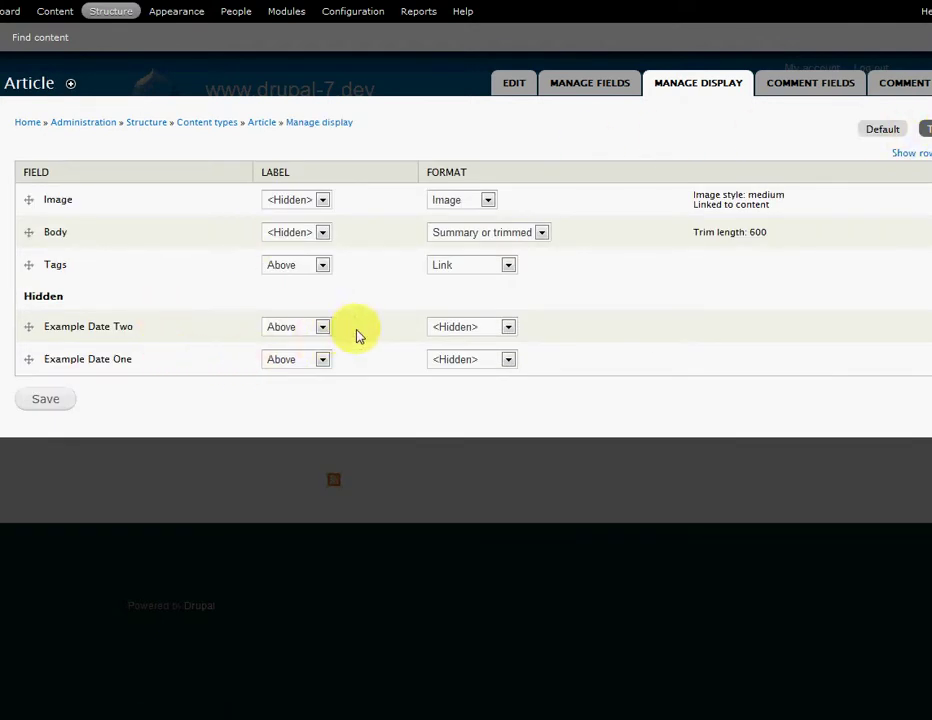
pyautogui.click(466, 327)
pyautogui.click(470, 344)
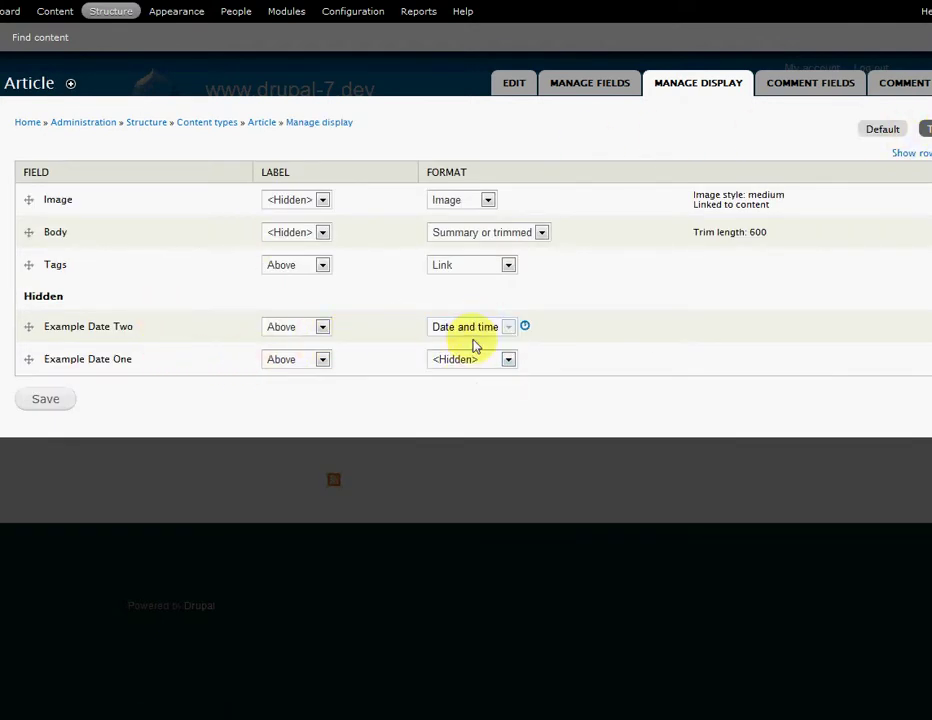
pyautogui.click(44, 400)
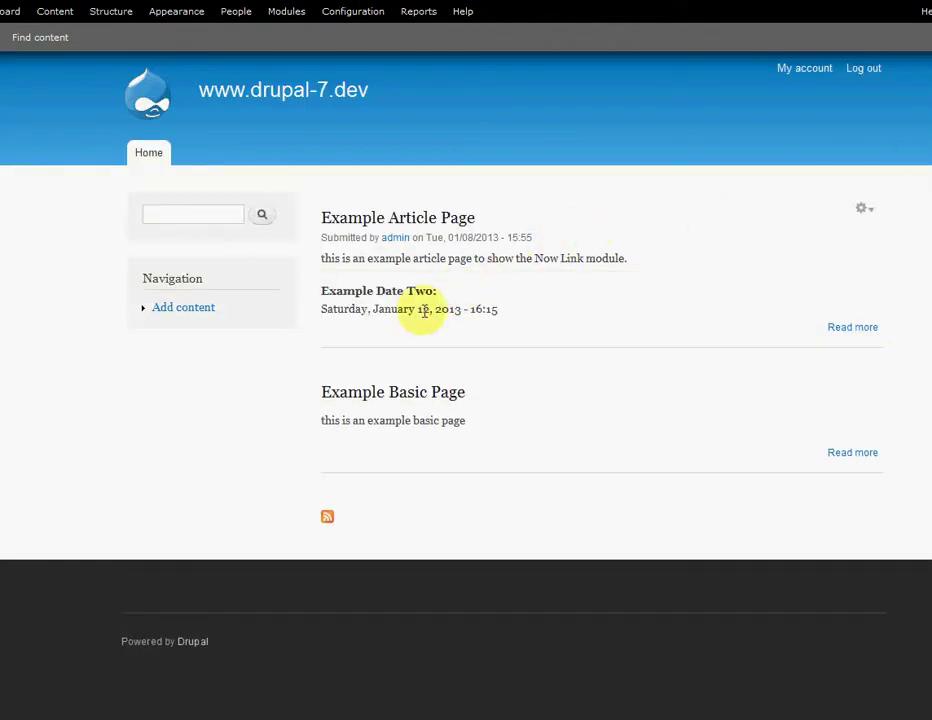
pyautogui.hotkey('alt', 'Tab')
pyautogui.hotkey('alt', 'Tab')
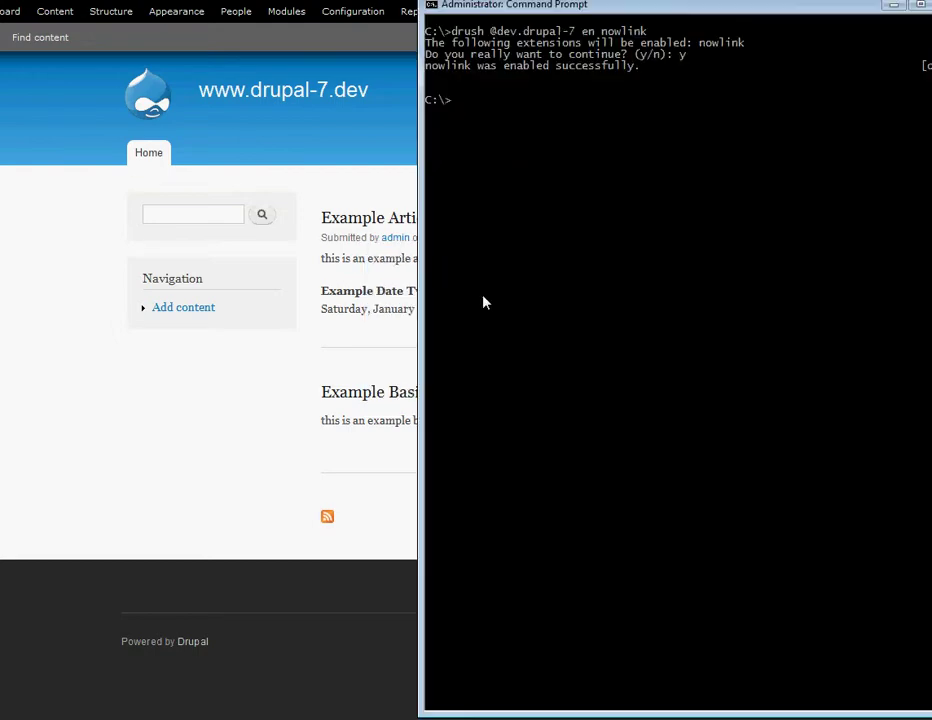
pyautogui.click(250, 381)
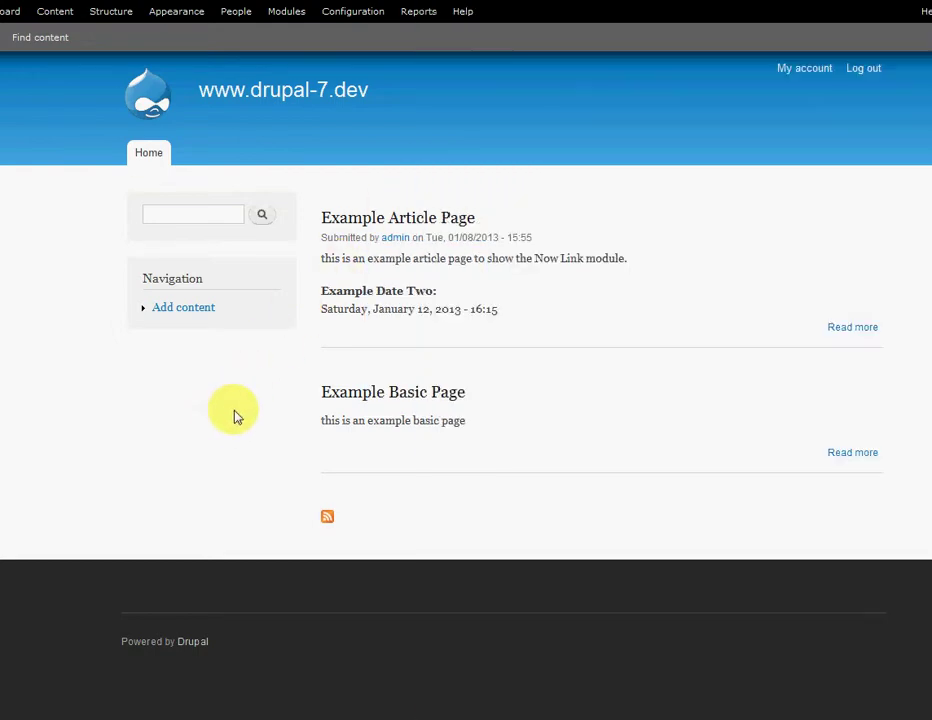
# Step: Open the Now Link Settings and set the Entity Type to Article and the Date Field to field_example_date_one
pyautogui.click(375, 19)
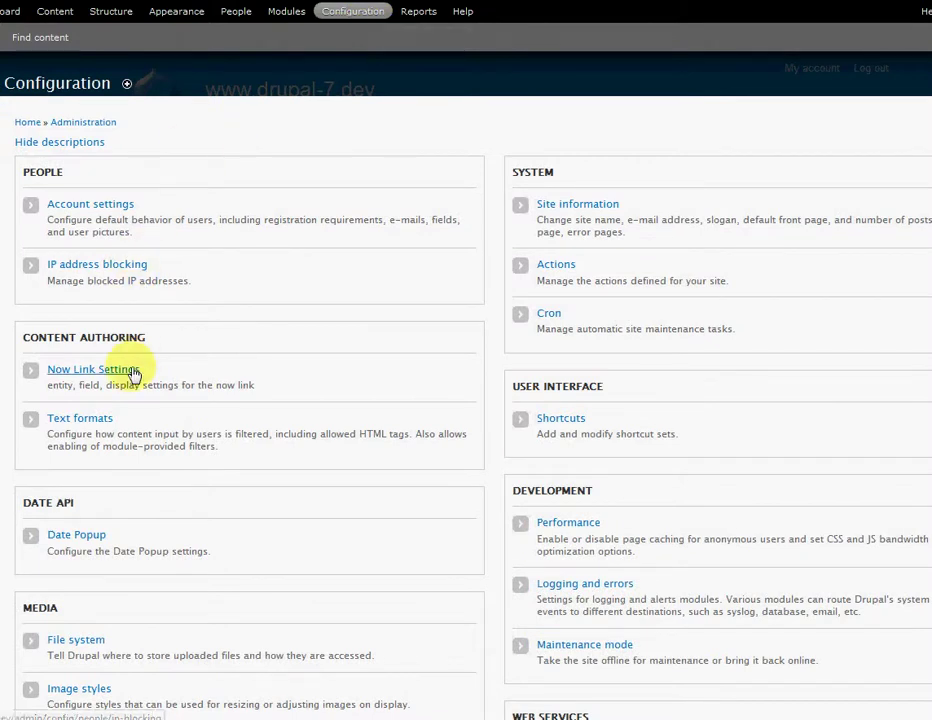
pyautogui.click(128, 372)
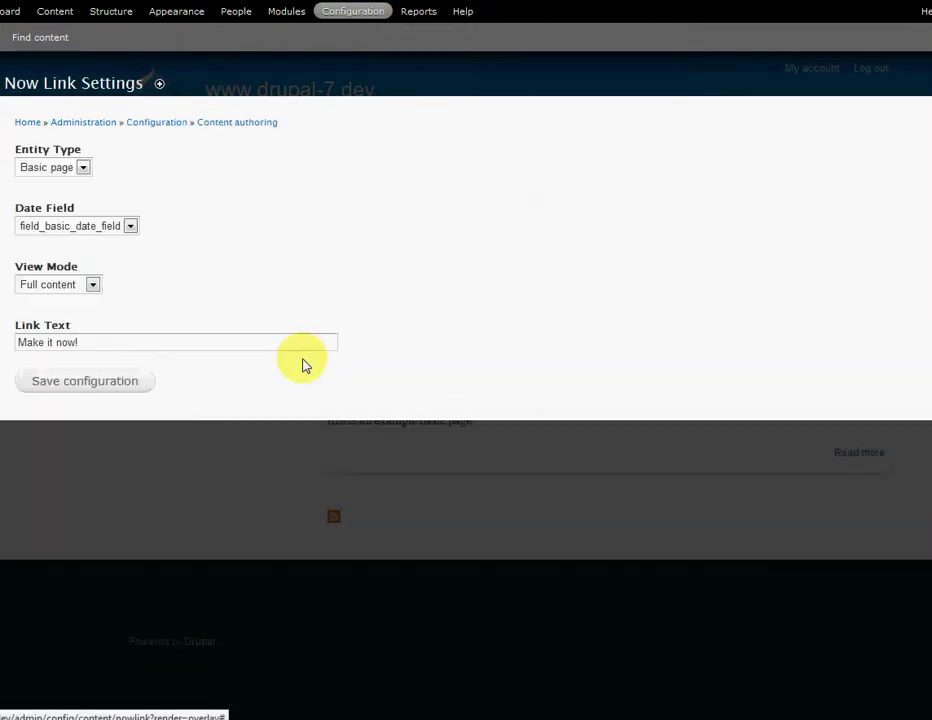
pyautogui.click(83, 170)
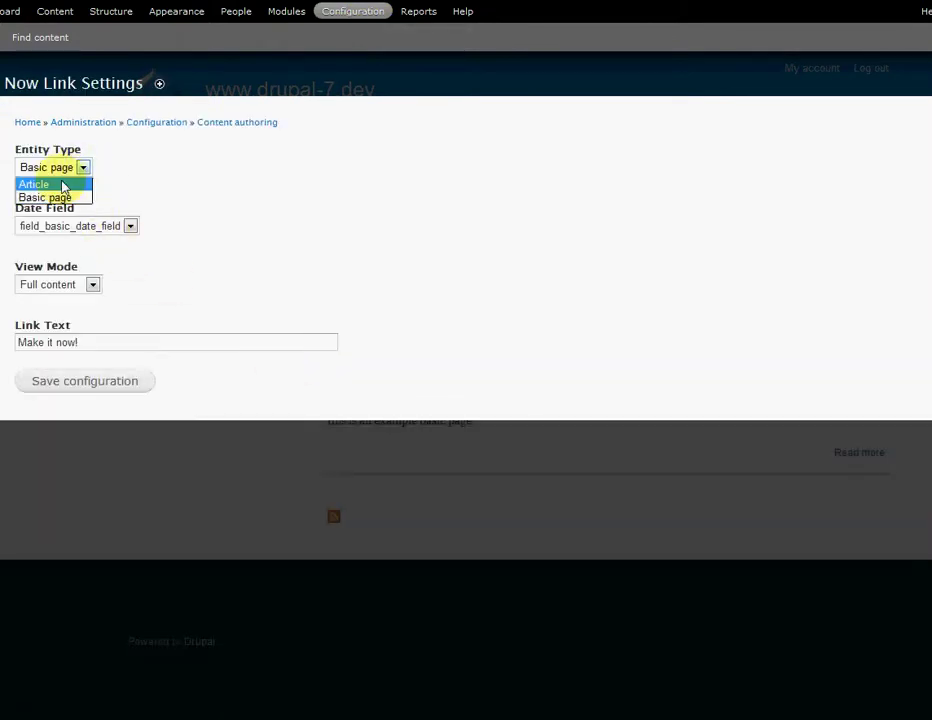
pyautogui.click(62, 184)
pyautogui.click(141, 227)
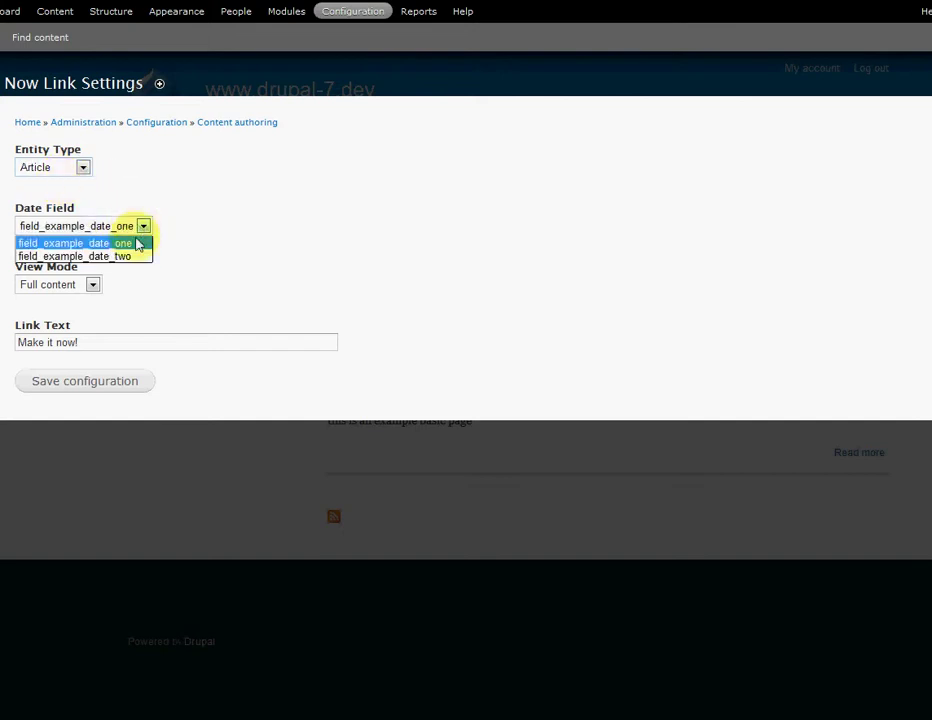
pyautogui.click(134, 245)
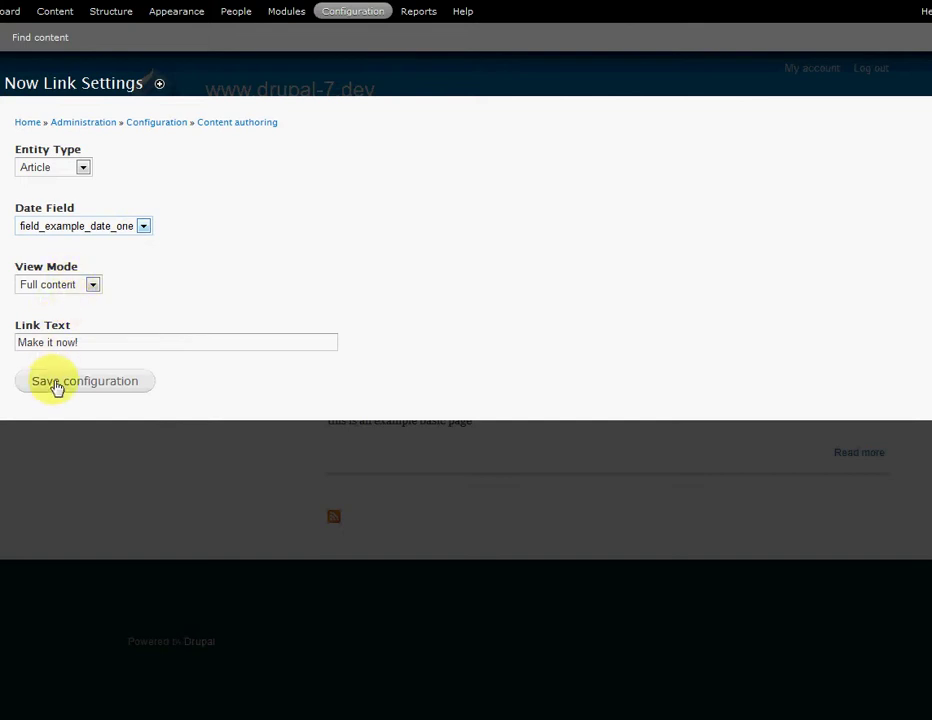
# Step: Replace the Now Link's Link Text with "Set Date to Now" and save the configuration
pyautogui.moveTo(91, 336); pyautogui.dragTo(4, 340)
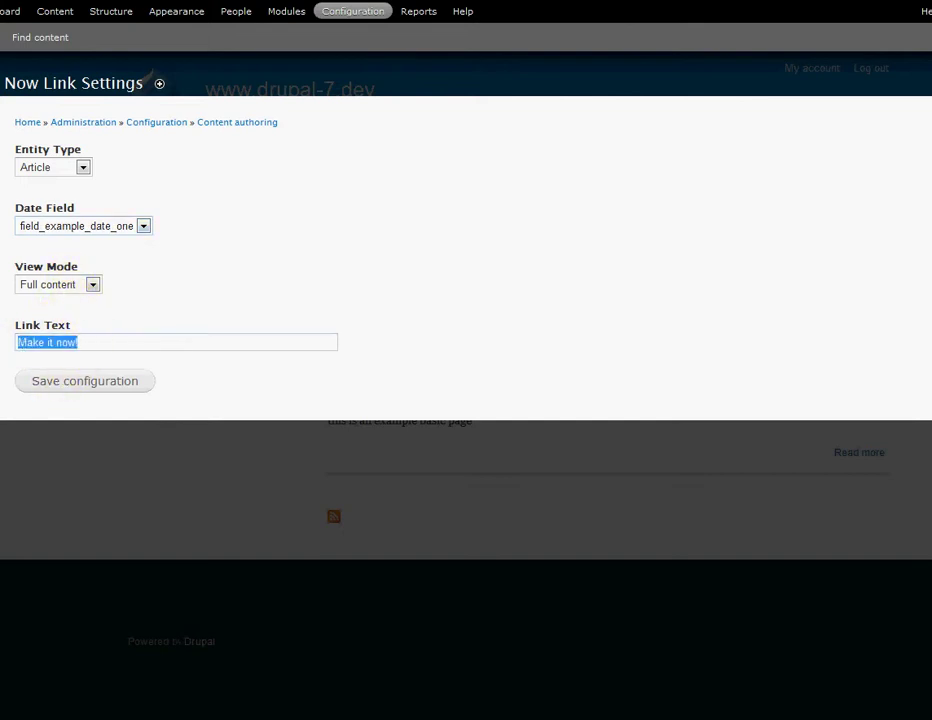
pyautogui.press('BackSpace')
pyautogui.write('s')
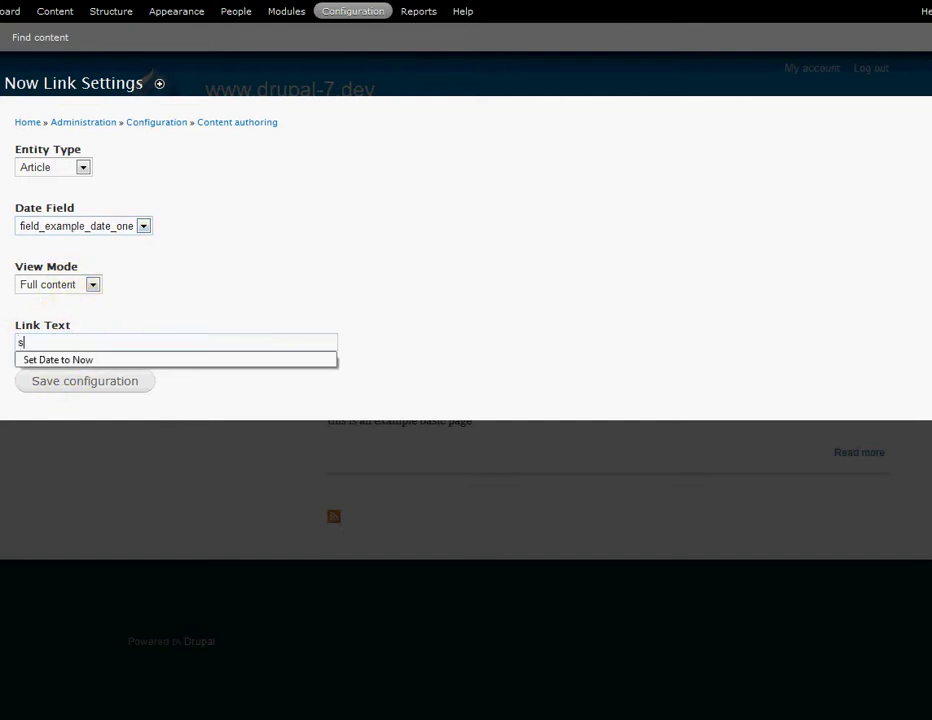
pyautogui.click(20, 359)
pyautogui.click(76, 385)
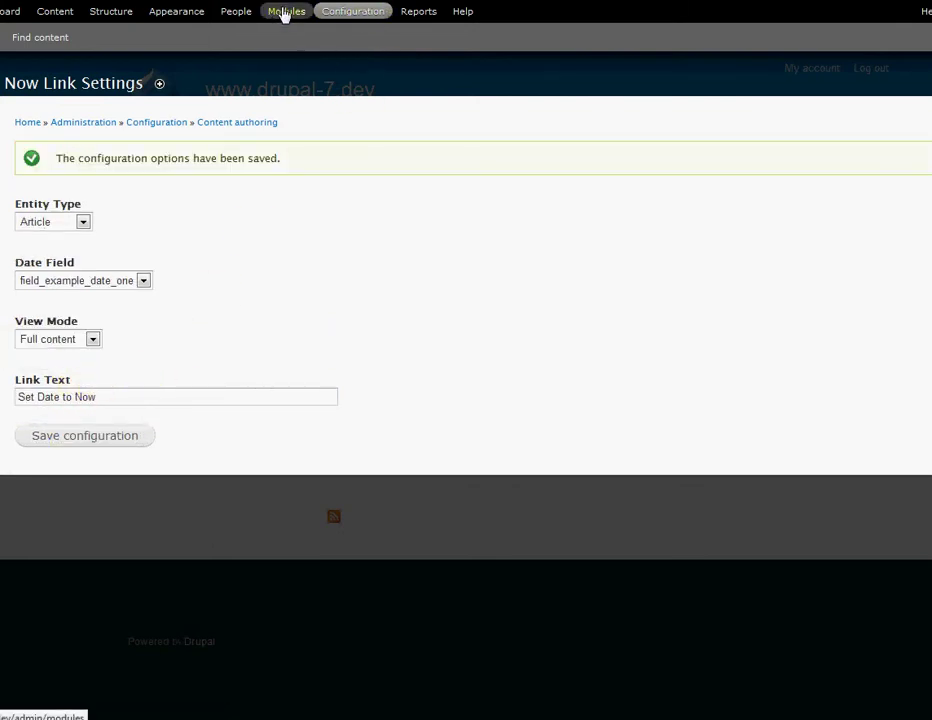
# Step: In the People permissions, revoke Access now link for the Anonymous User role and save the permissions
pyautogui.click(240, 12)
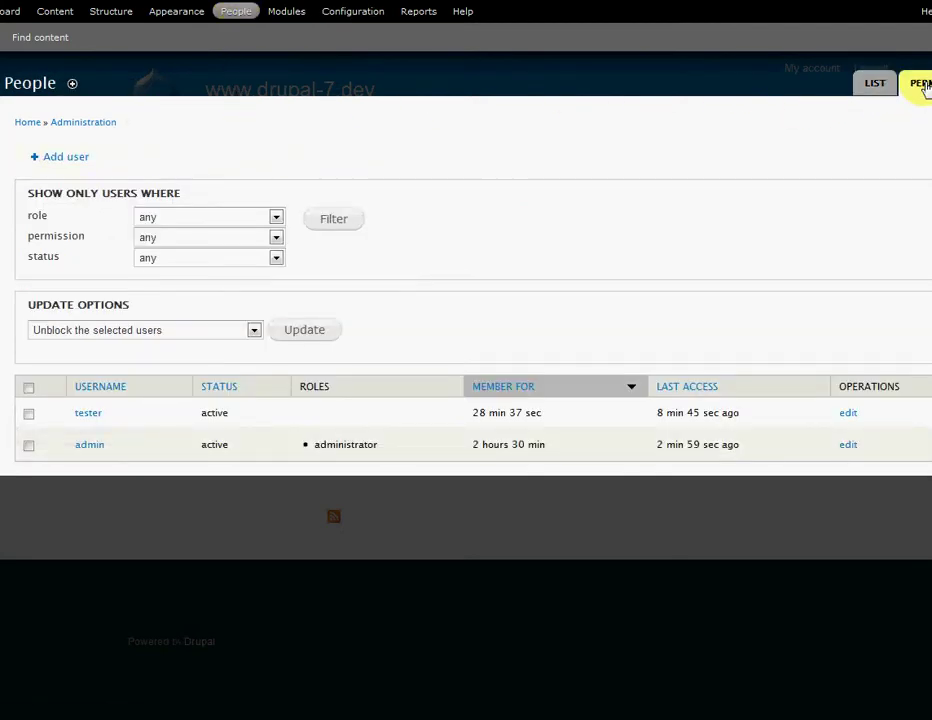
pyautogui.click(922, 86)
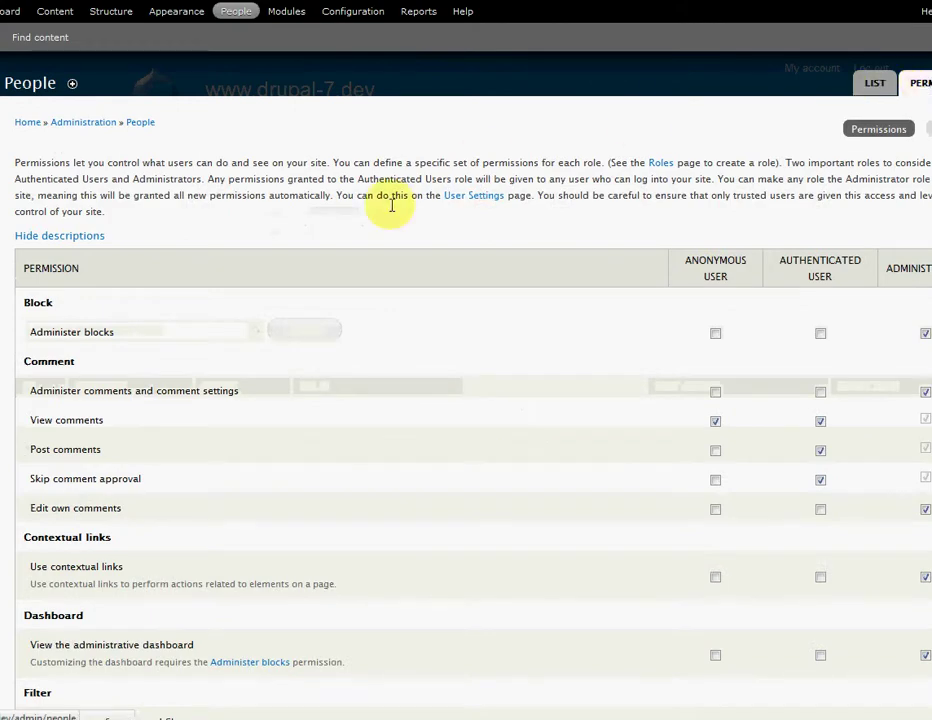
pyautogui.scroll(-4, 343, 243)
pyautogui.scroll(-10, 343, 243)
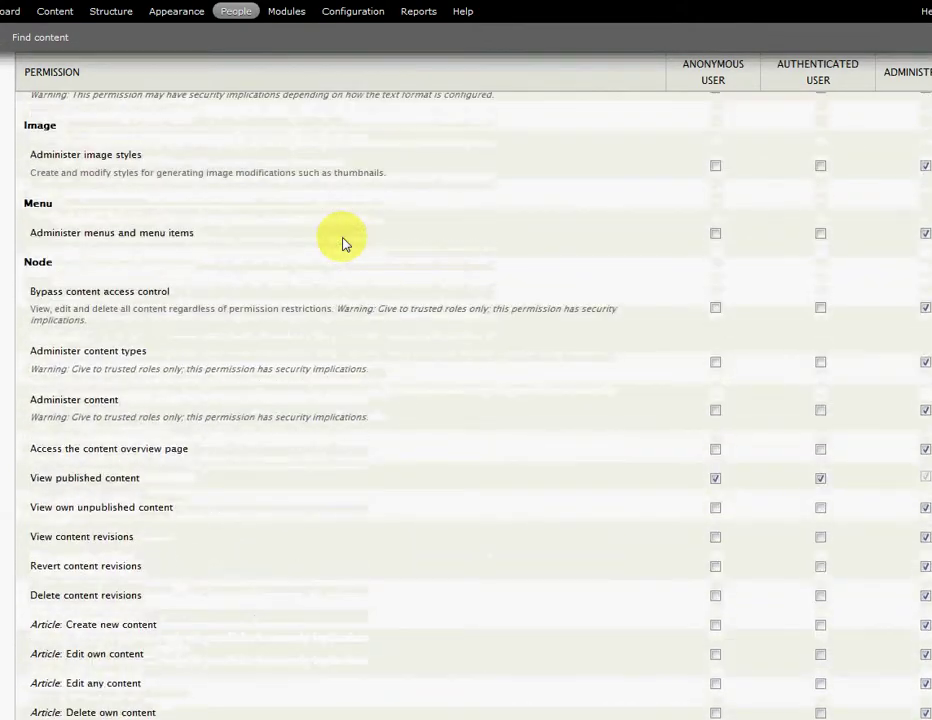
pyautogui.scroll(-3, 343, 243)
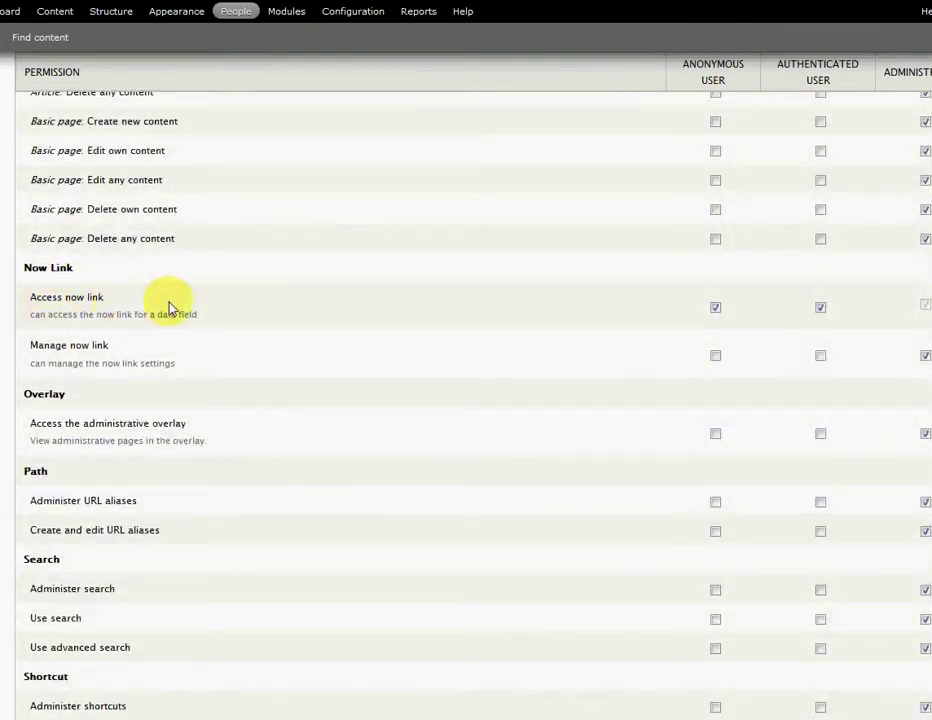
pyautogui.click(716, 313)
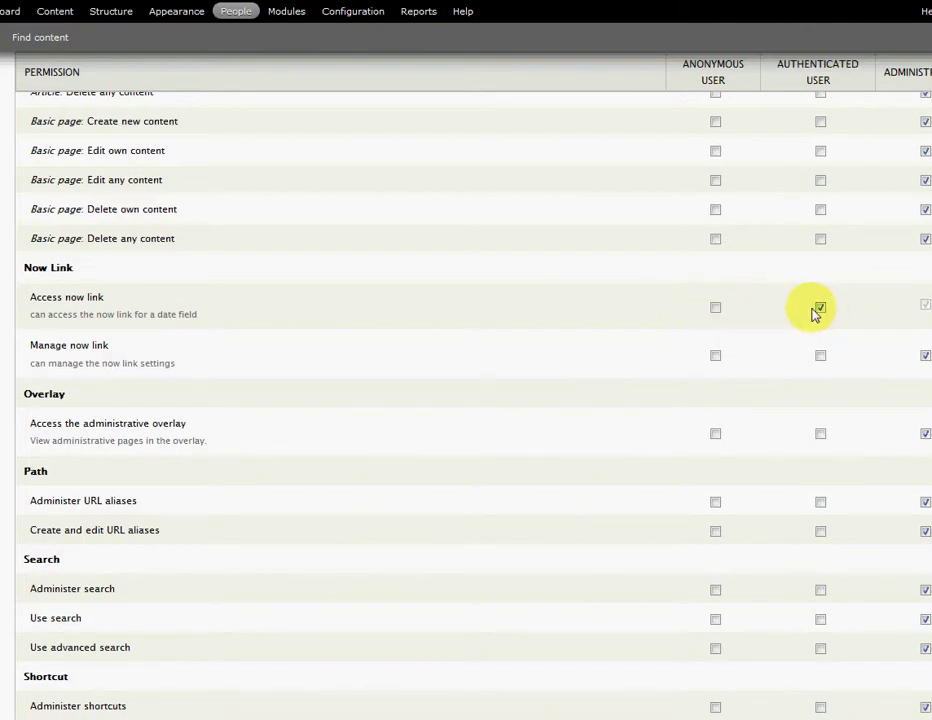
pyautogui.scroll(-15, 820, 313)
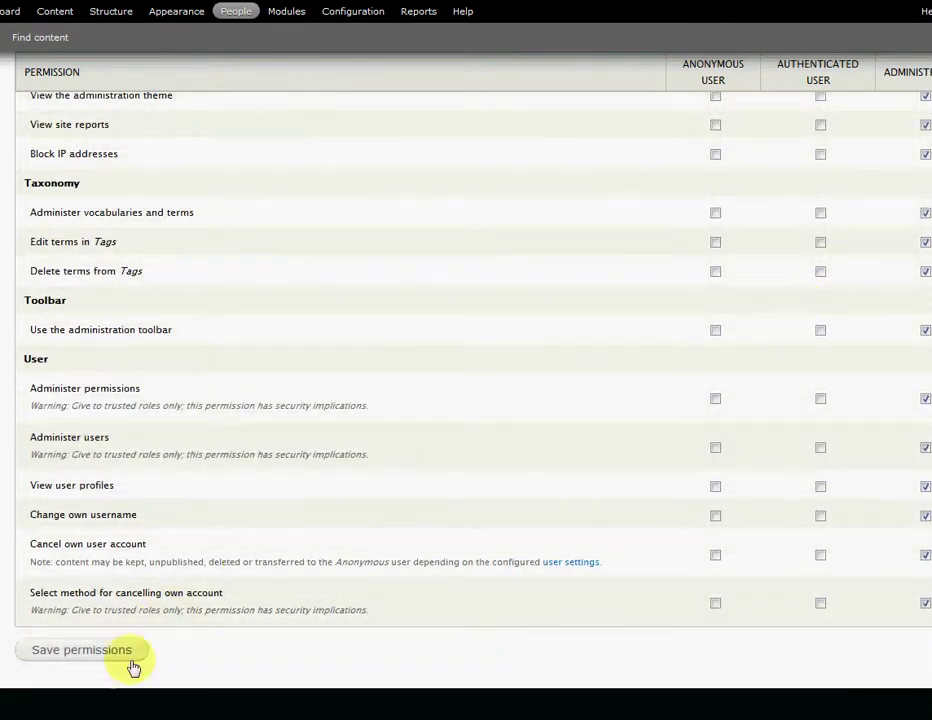
pyautogui.click(111, 660)
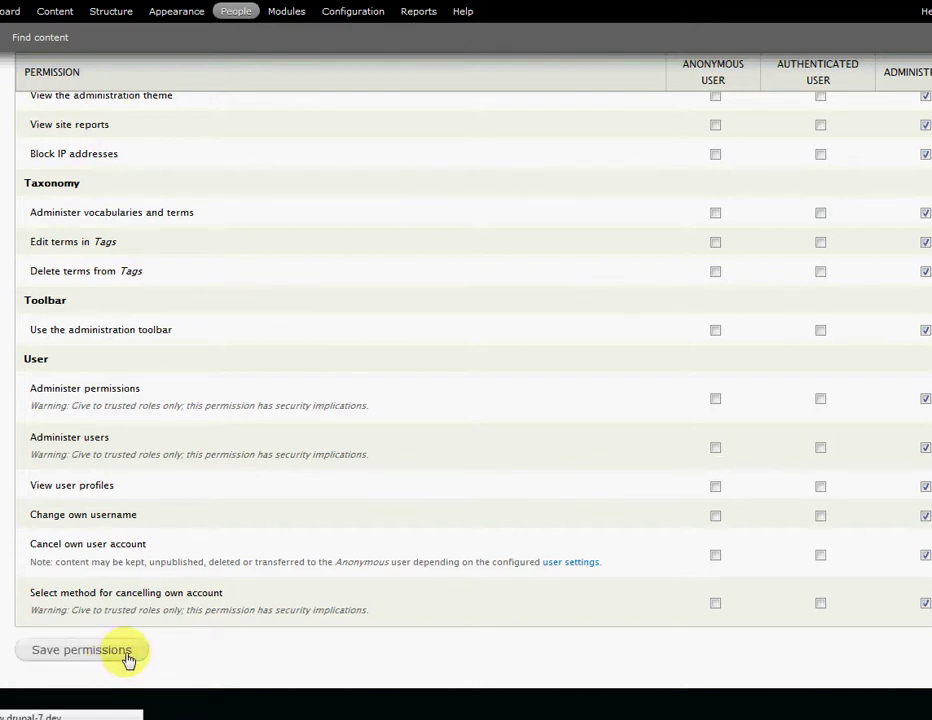
# Step: Check that the permission changes were saved, close the permissions page and reload the site's home page
pyautogui.hotkey('alt', 'Tab')
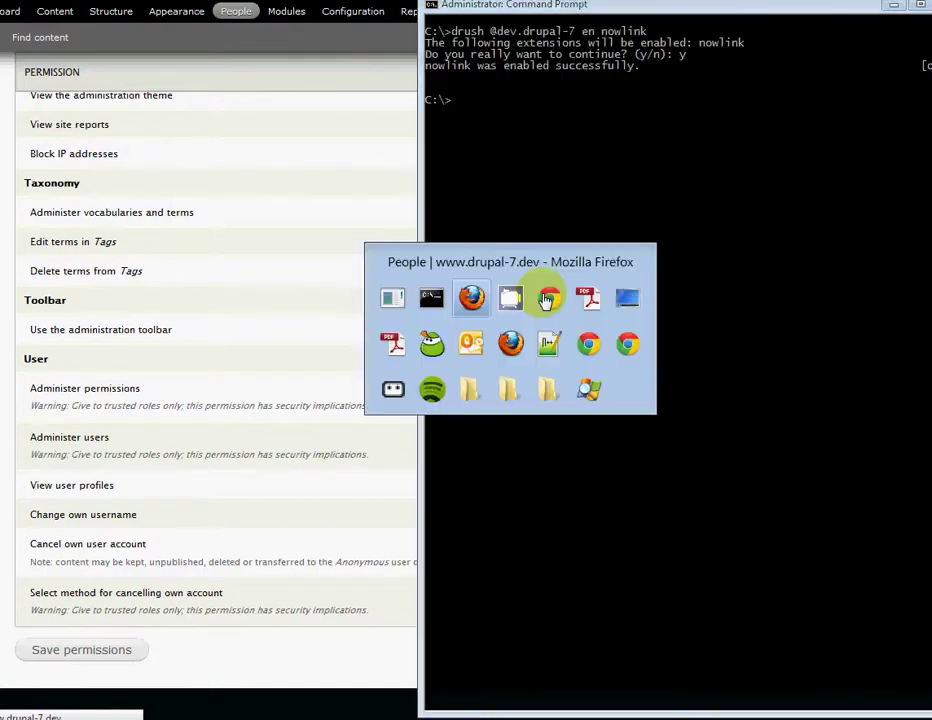
pyautogui.click(544, 298)
pyautogui.scroll(3, 310, 343)
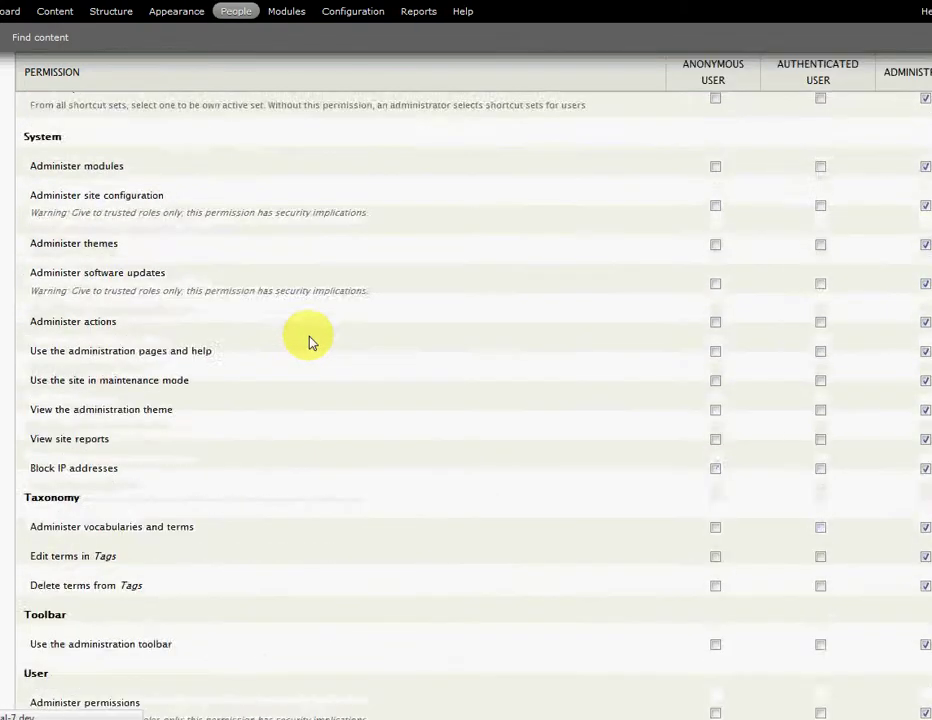
pyautogui.scroll(-5, 310, 343)
pyautogui.scroll(5, 310, 343)
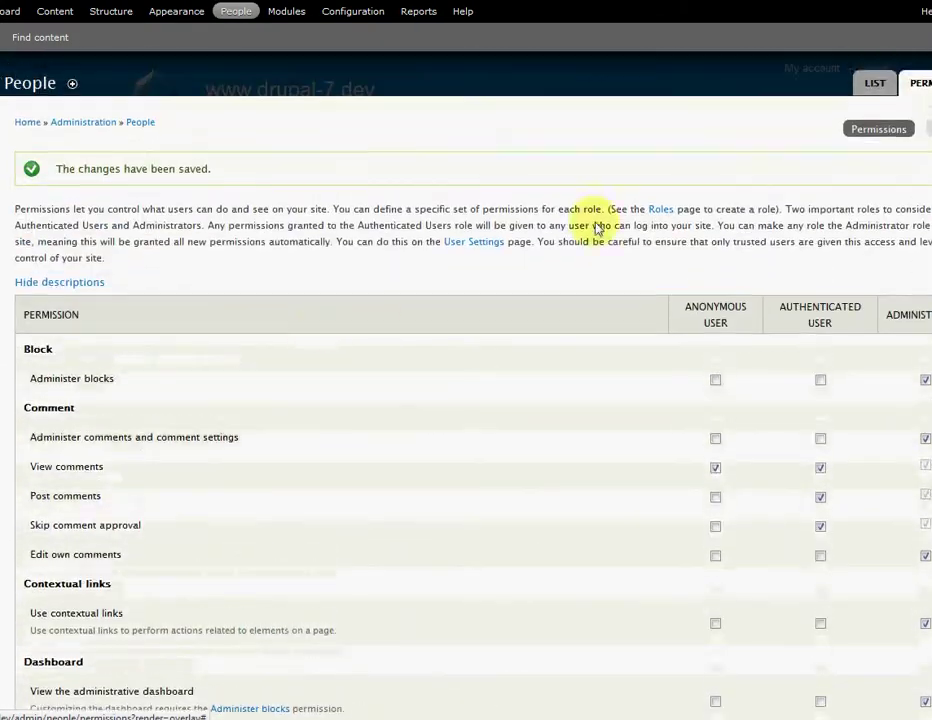
pyautogui.press('Escape')
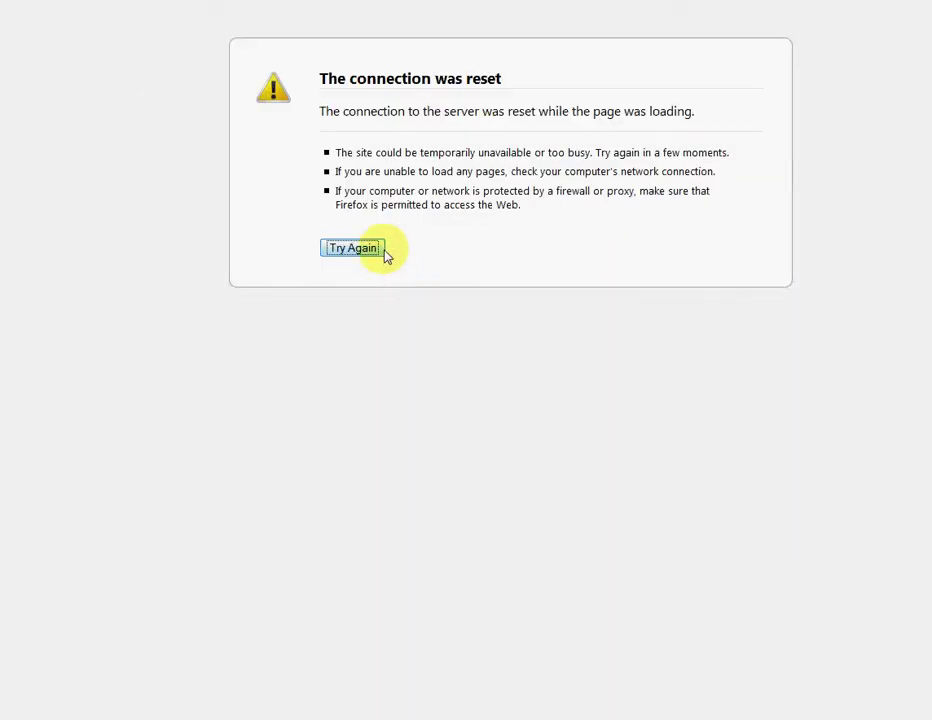
pyautogui.click(380, 250)
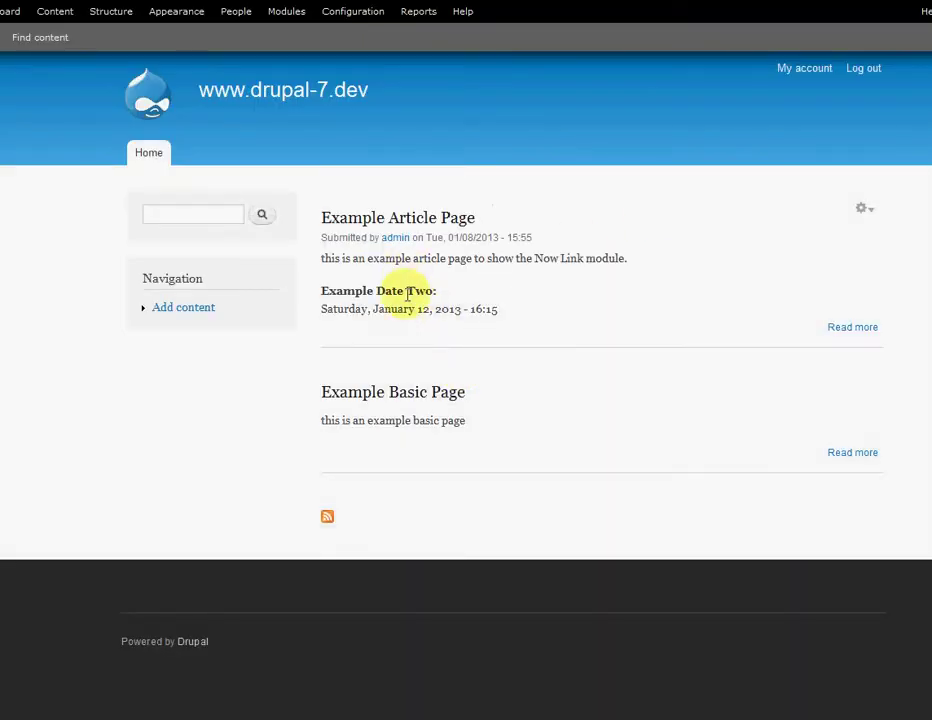
# Step: Switch to Chrome, refresh the home page, open Example Article Page and set Example Date One to the current time with Set Date to Now
pyautogui.hotkey('alt', 'Tab')
pyautogui.click(550, 298)
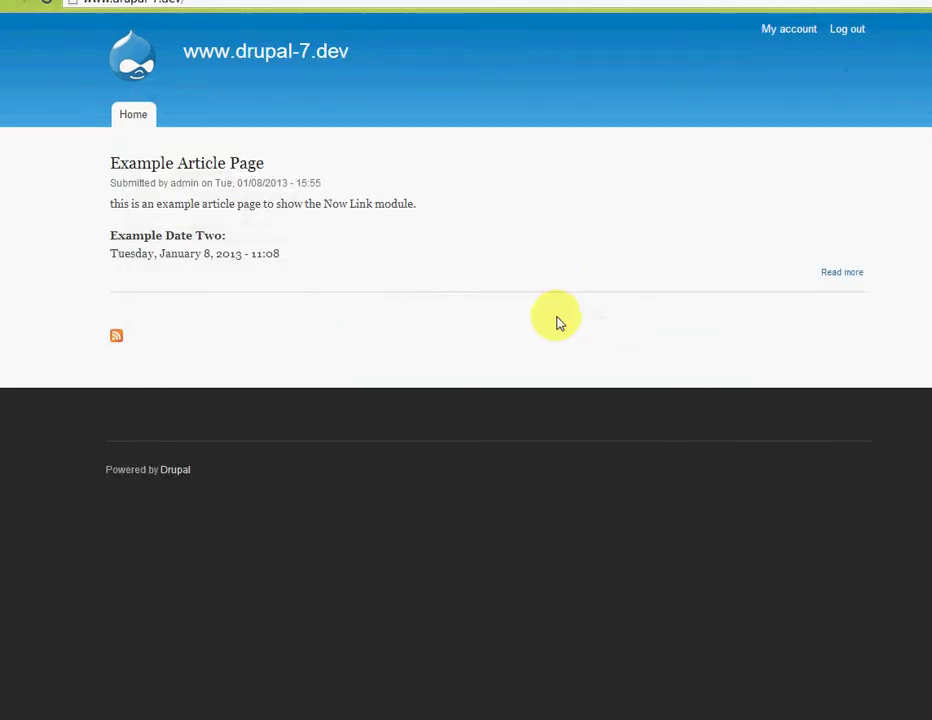
pyautogui.click(138, 116)
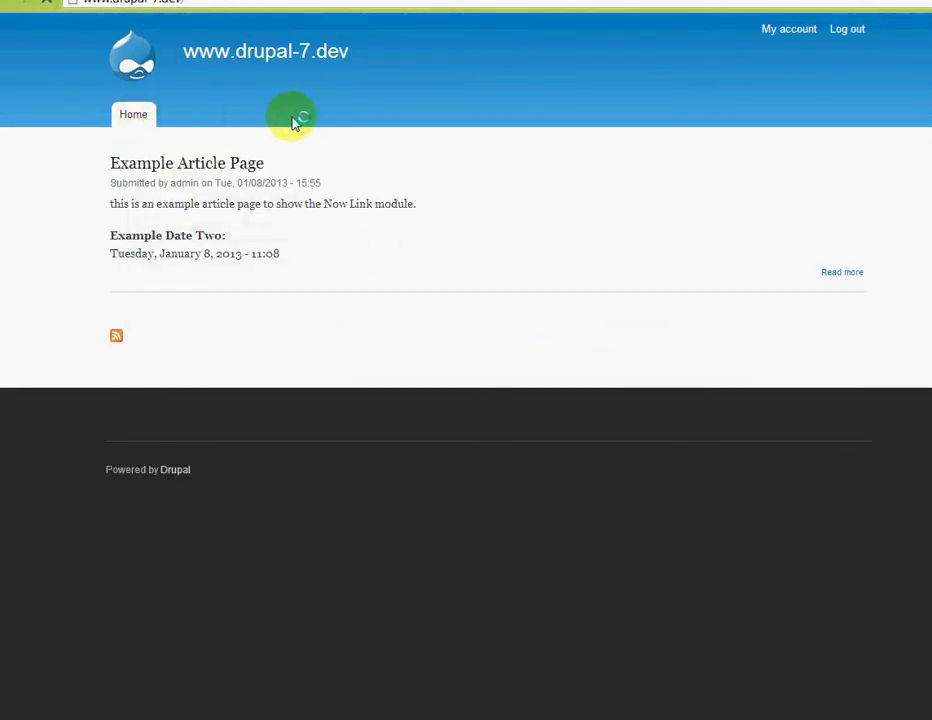
pyautogui.click(233, 163)
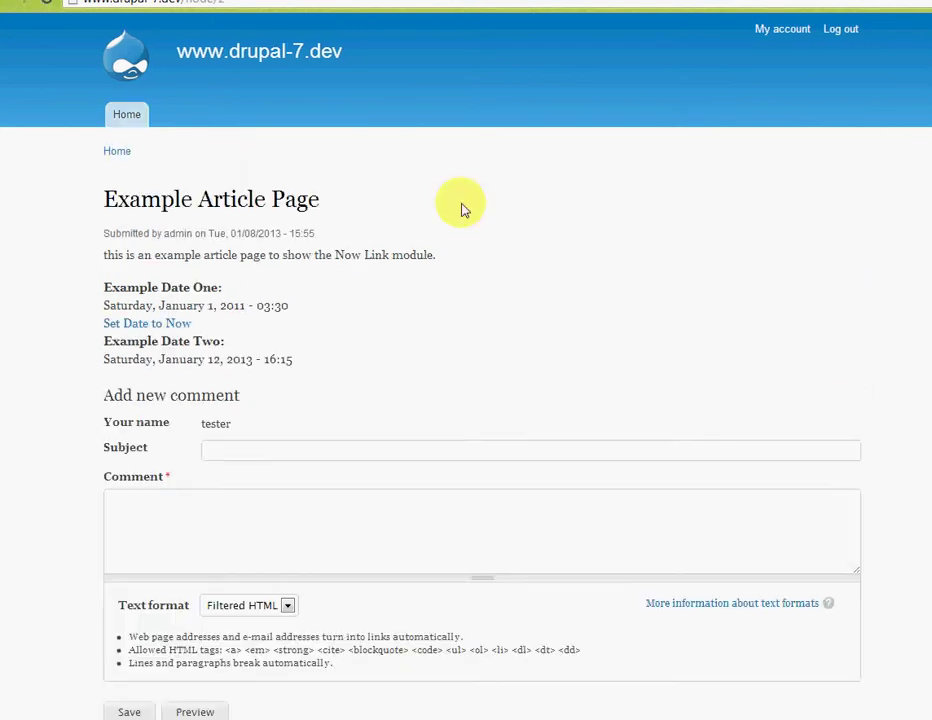
pyautogui.click(158, 330)
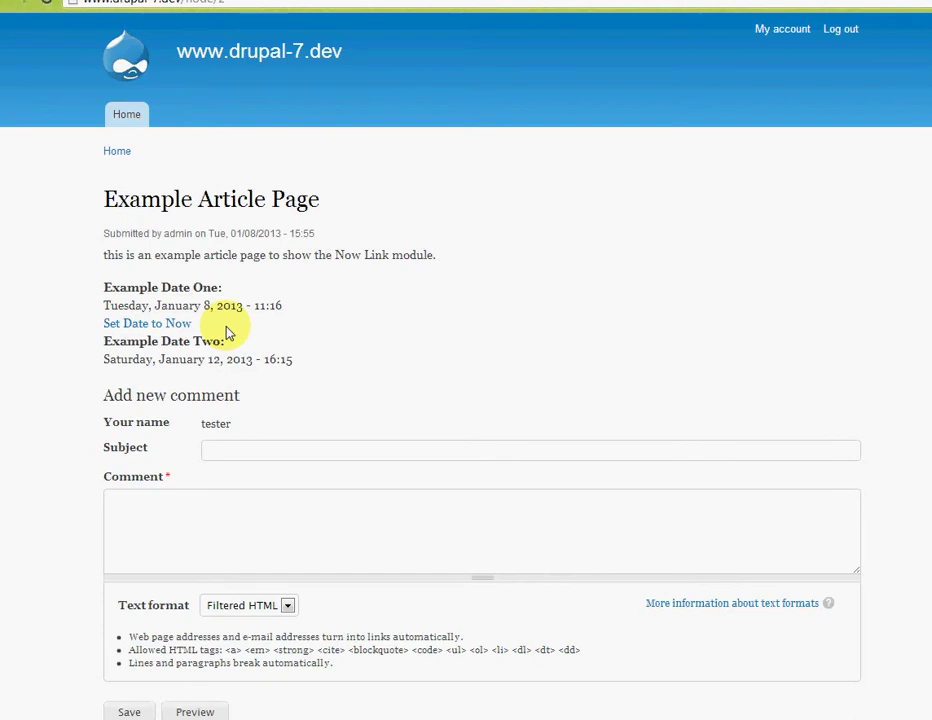
# Step: Switch back to Firefox and, in the Now Link Settings, set the Date Field to field_example_date_two and the View Mode to Teaser
pyautogui.hotkey('alt', 'Tab')
pyautogui.click(472, 294)
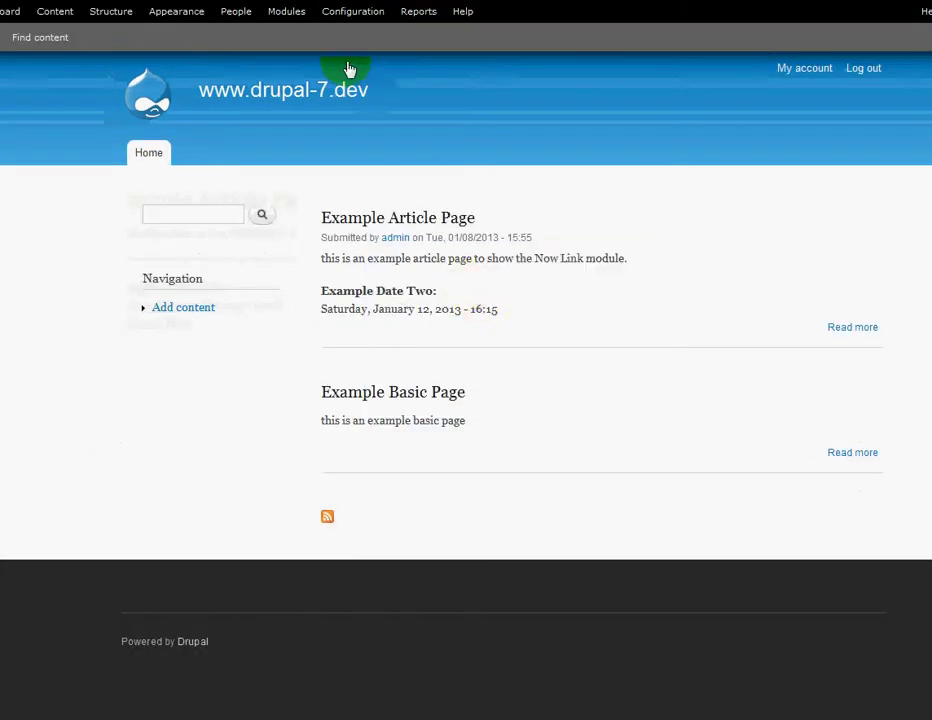
pyautogui.click(378, 12)
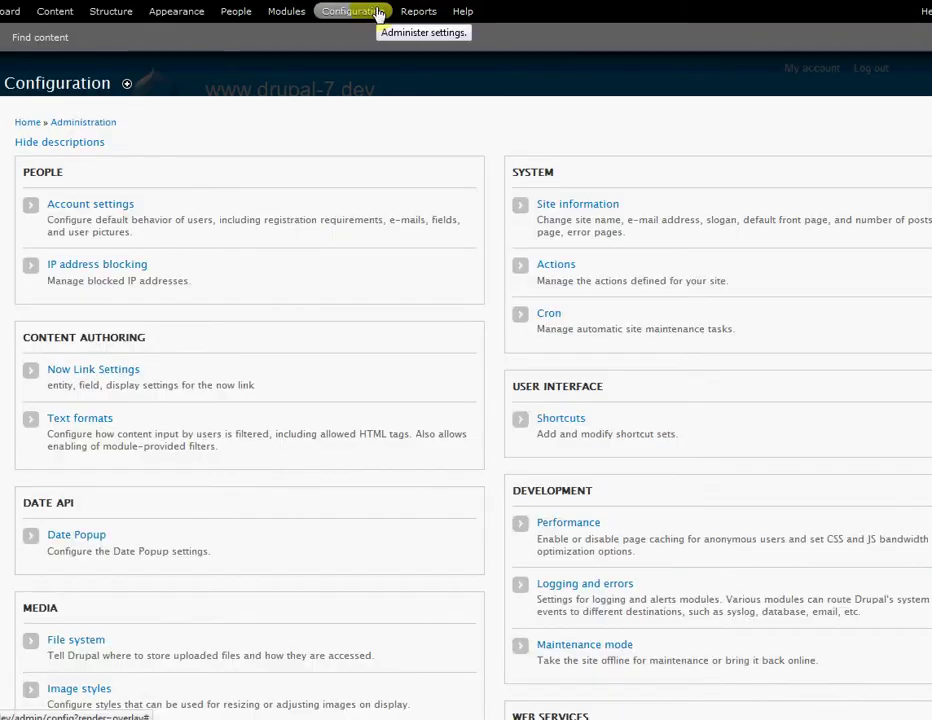
pyautogui.click(122, 371)
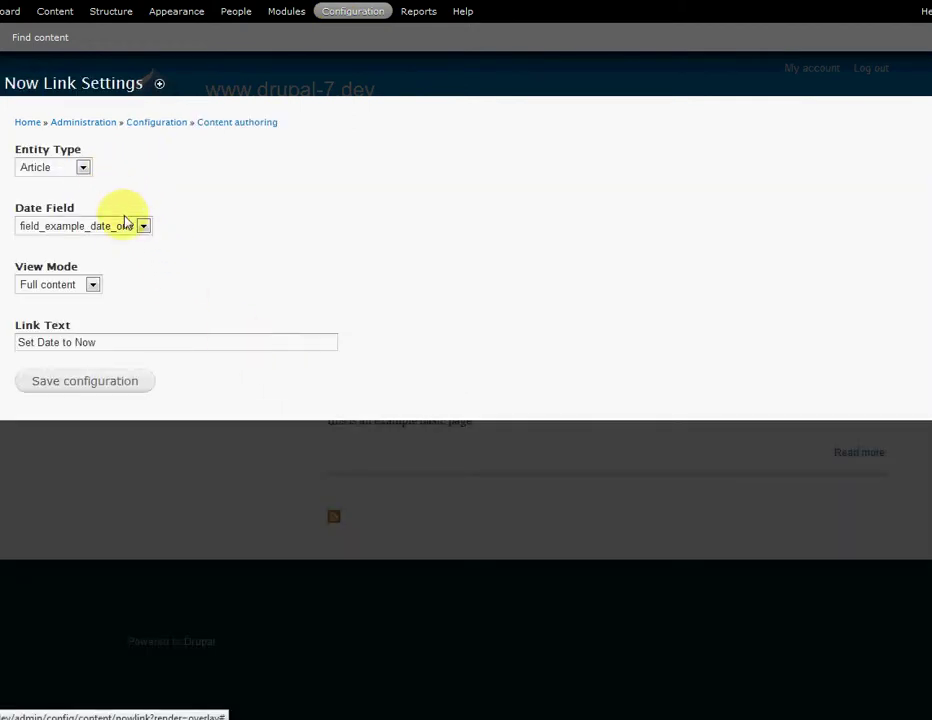
pyautogui.click(125, 222)
pyautogui.click(100, 255)
pyautogui.click(94, 285)
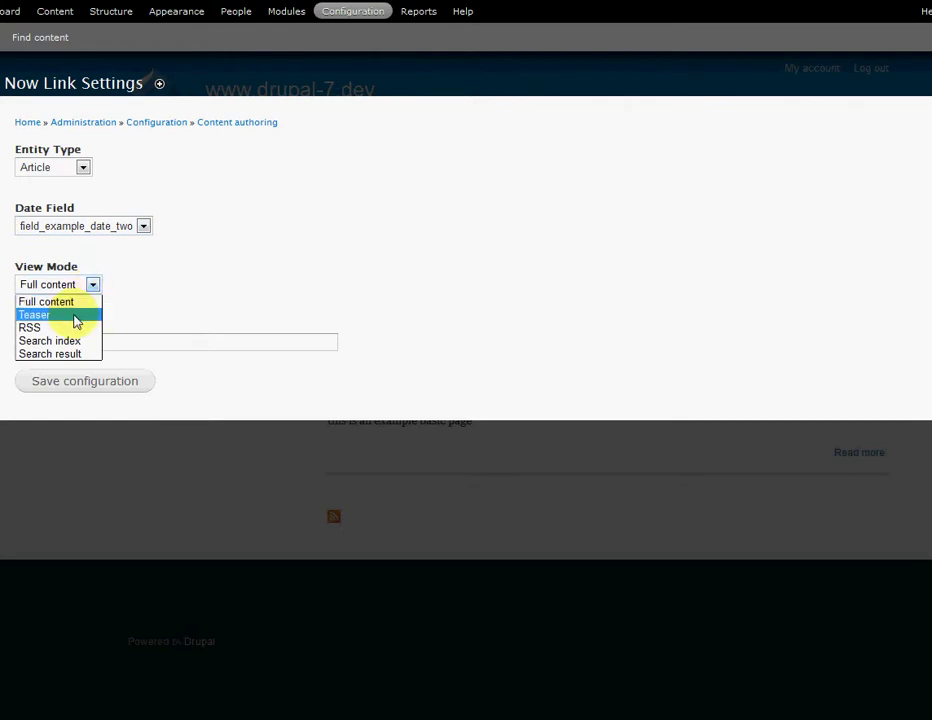
pyautogui.click(75, 316)
# Step: Change the Now Link's Link Text to "Reset Date" and save the configuration
pyautogui.tripleClick(85, 342)
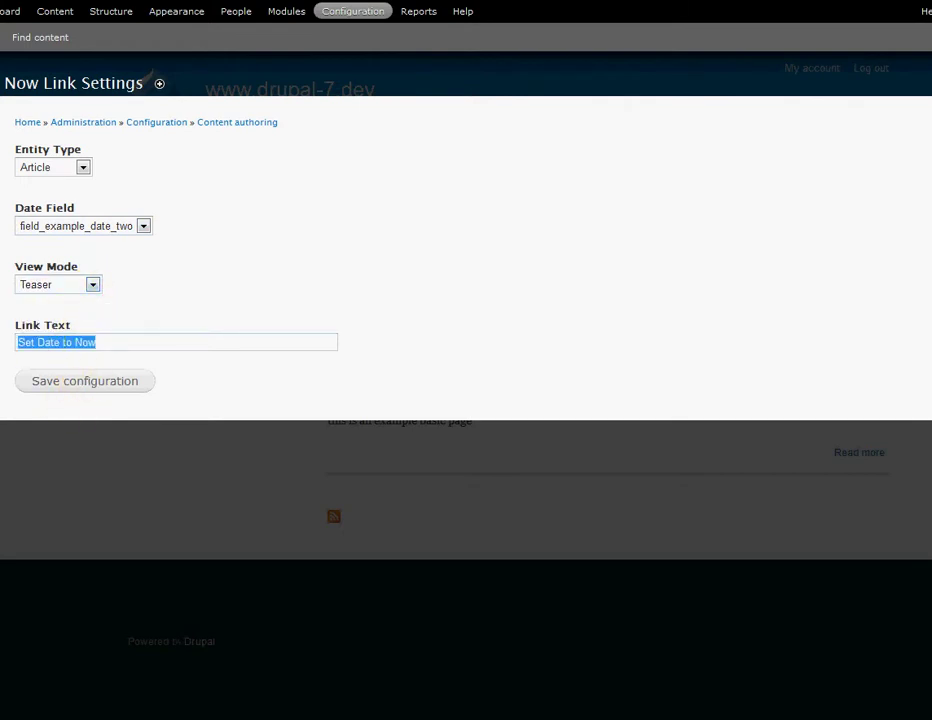
pyautogui.write('Reset')
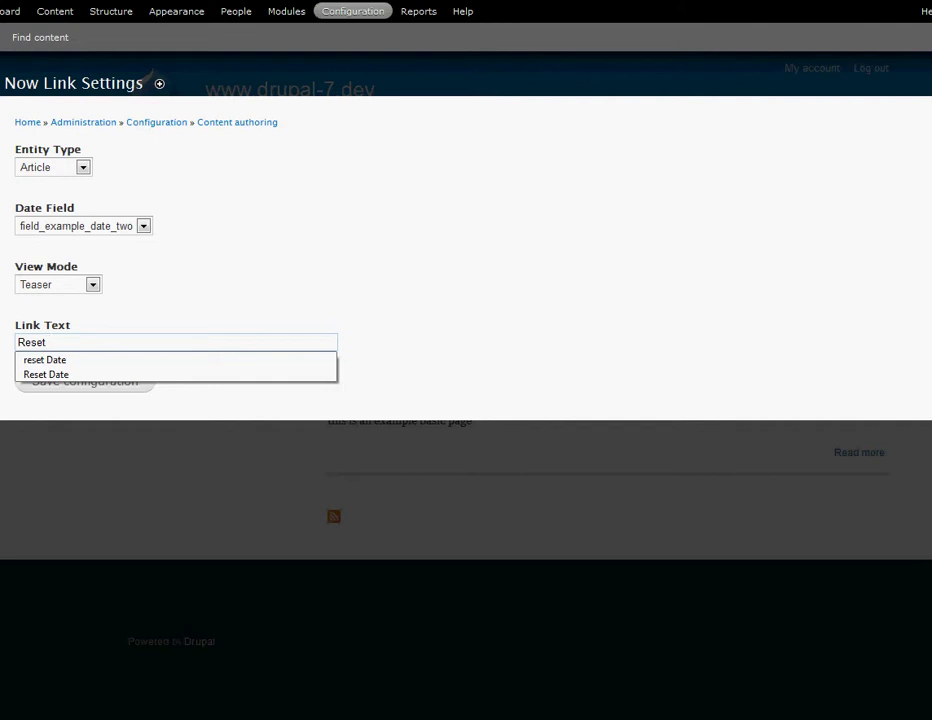
pyautogui.write(' Date')
pyautogui.click(408, 316)
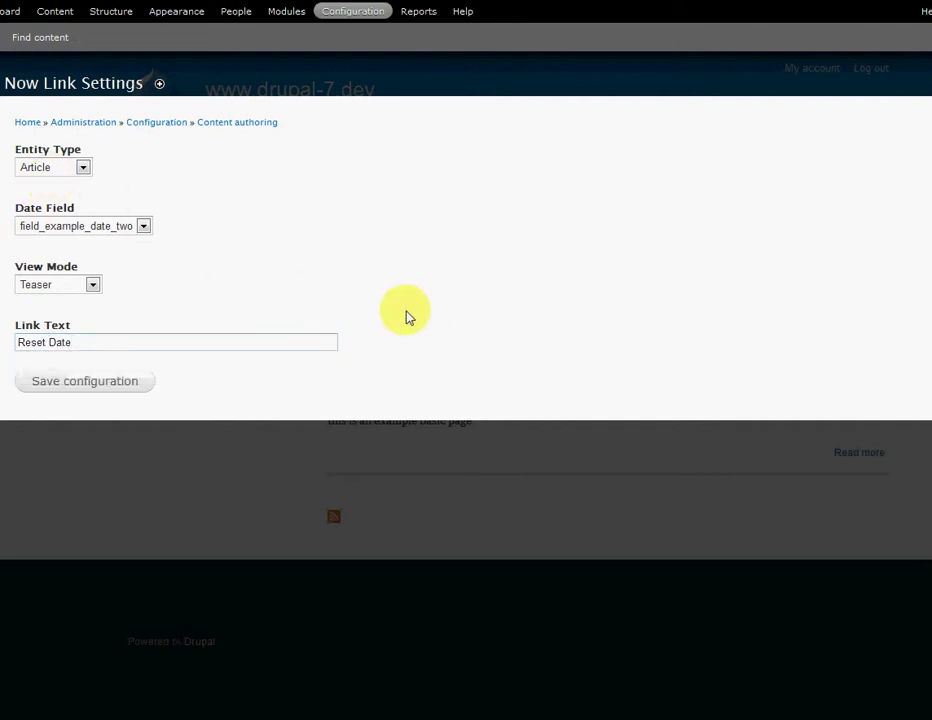
pyautogui.click(78, 391)
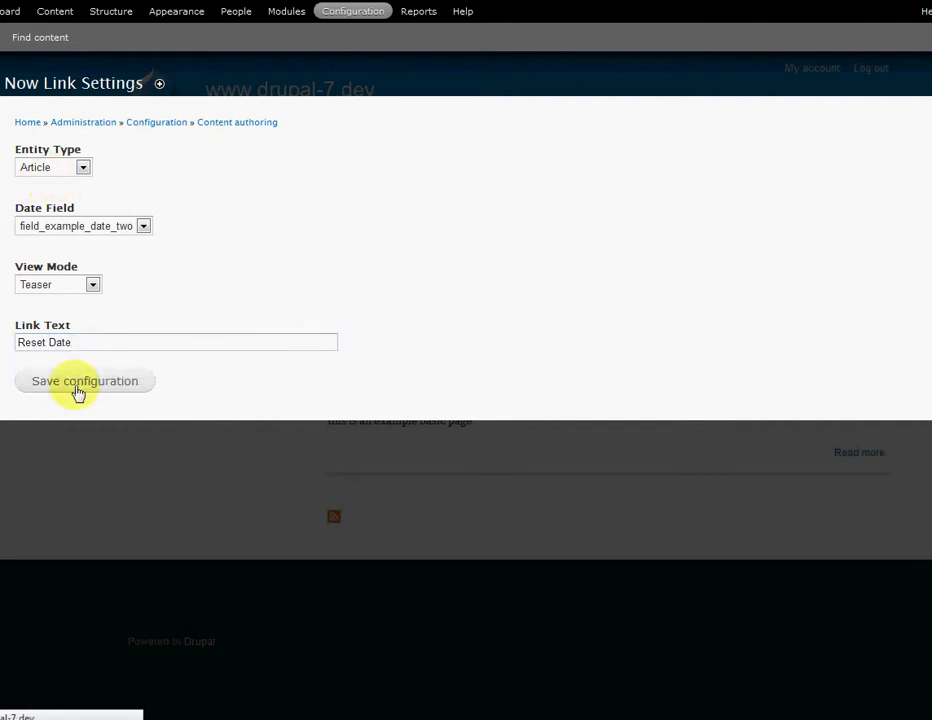
# Step: Switch to Chrome, refresh Example Article Page, and on the home page set Example Date Two to the current time with Reset Date
pyautogui.hotkey('alt', 'Tab')
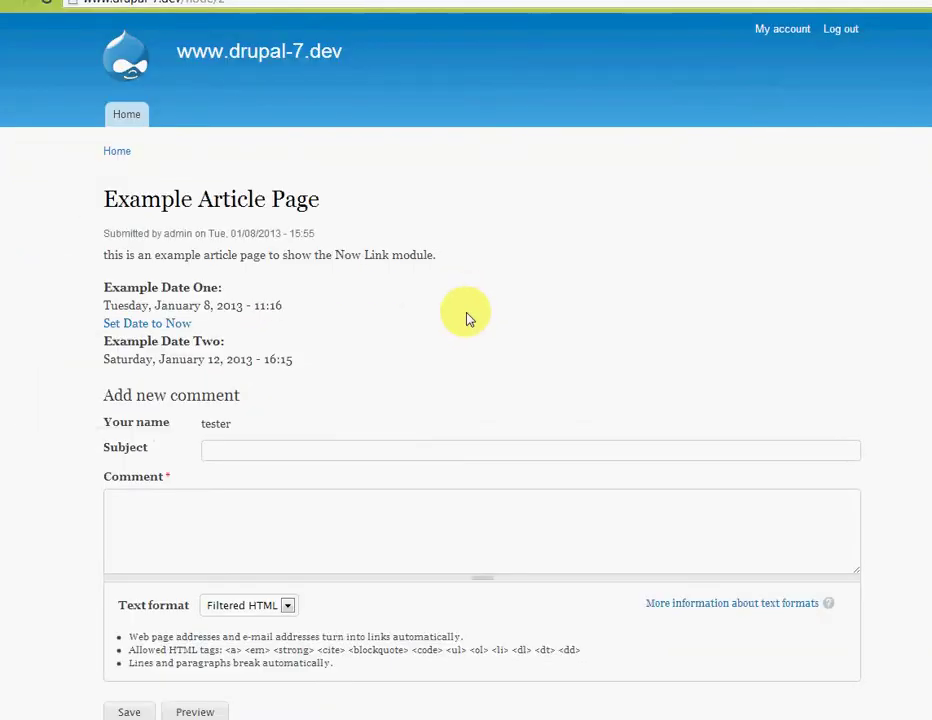
pyautogui.press('F5')
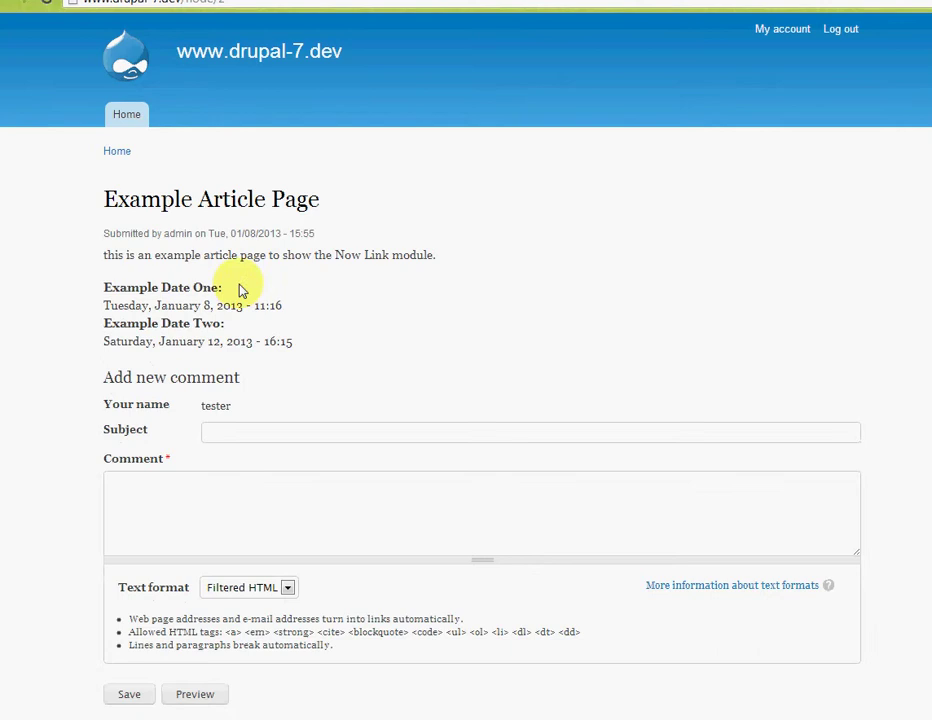
pyautogui.click(128, 114)
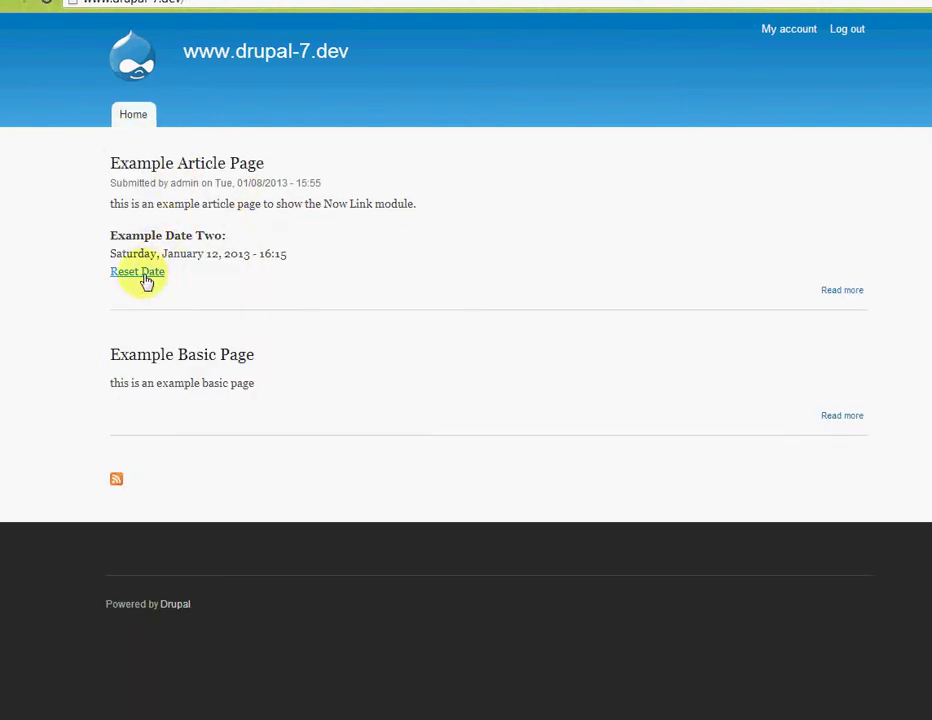
pyautogui.click(145, 279)
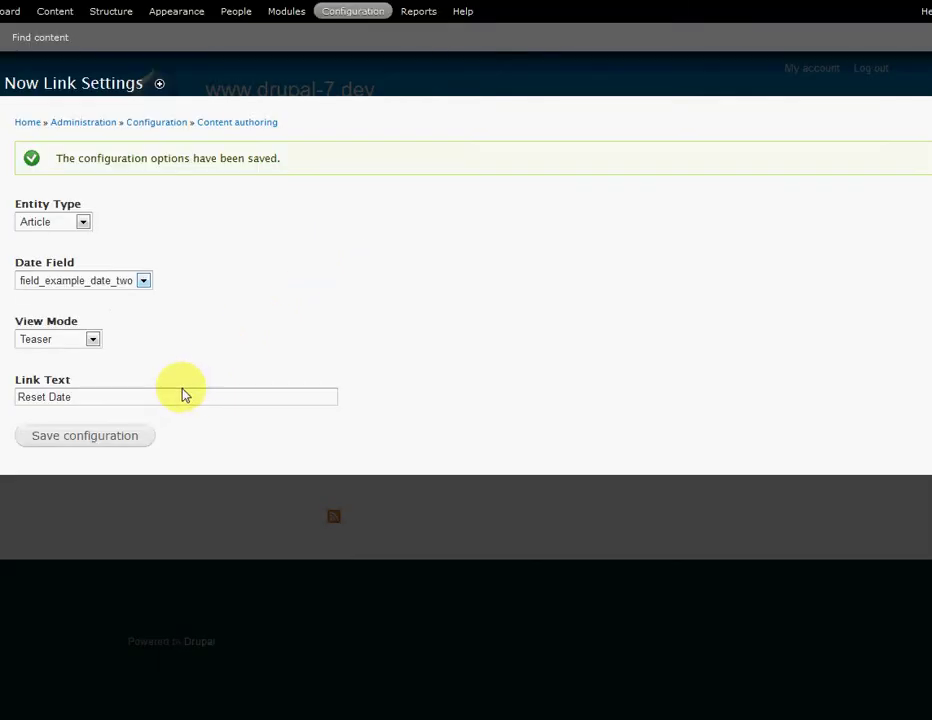
# Step: Switch back to Firefox and set the Now Link's View Mode to Full content, Entity Type to Basic page and Date Field to field_basic_date_field
pyautogui.click(90, 340)
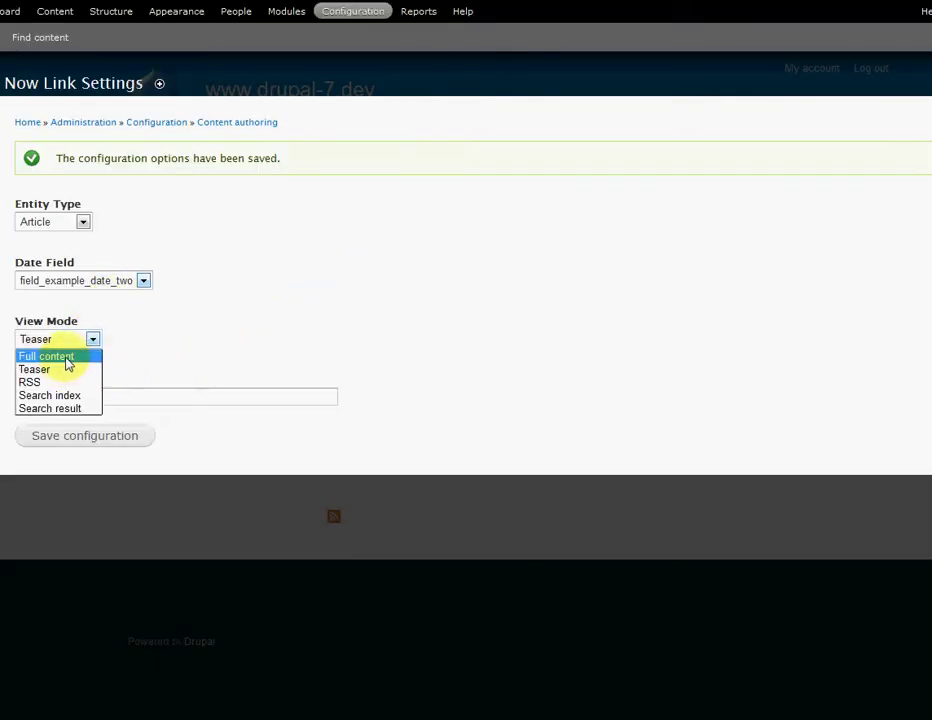
pyautogui.click(67, 360)
pyautogui.click(75, 224)
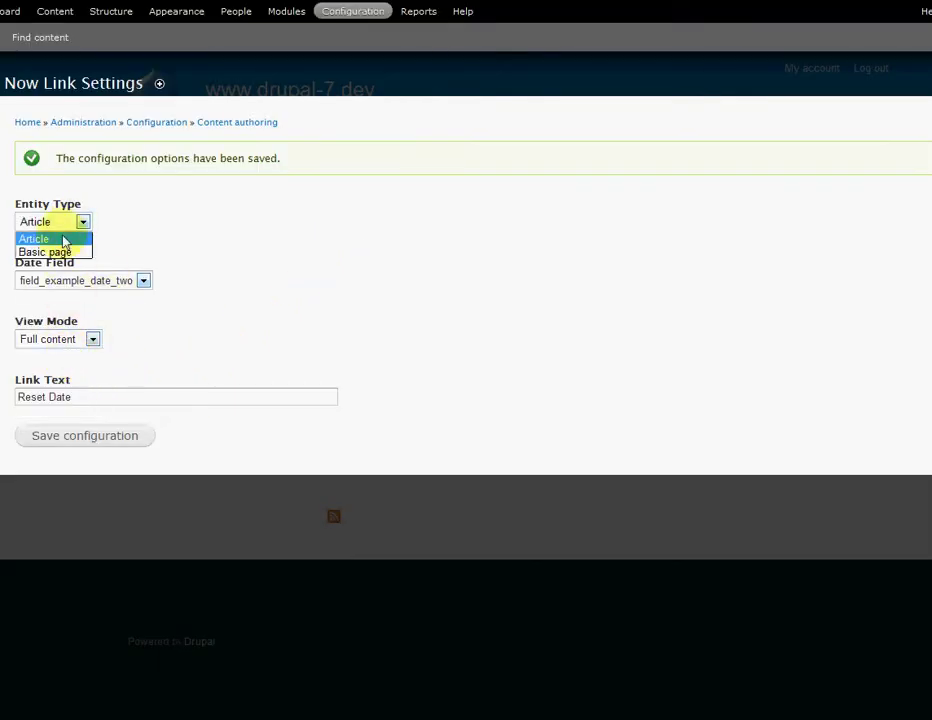
pyautogui.click(50, 252)
pyautogui.click(77, 288)
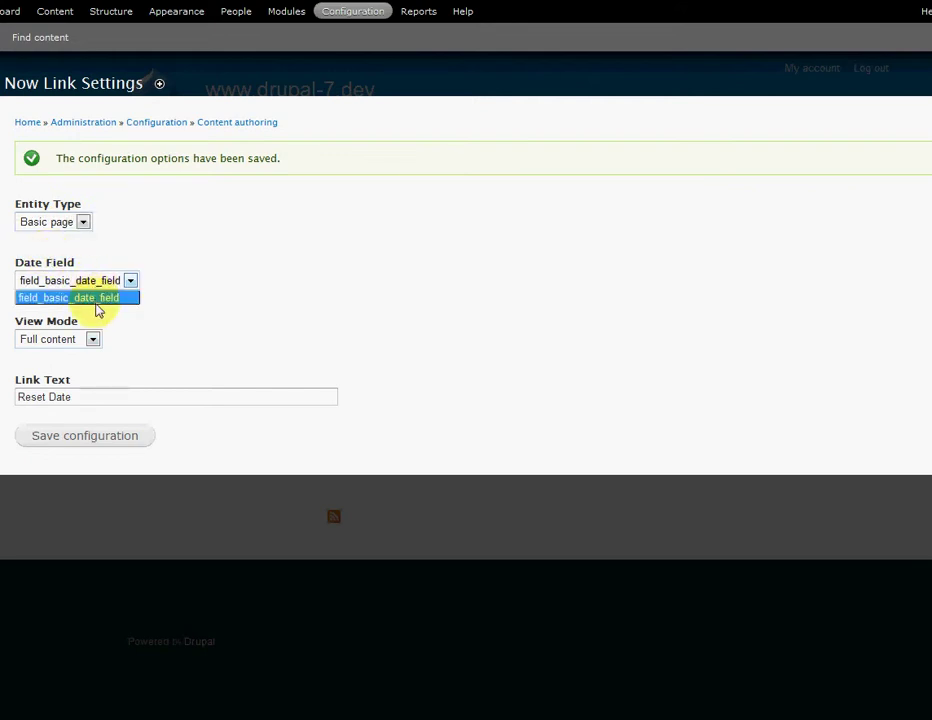
pyautogui.click(94, 298)
# Step: Change the Now Link's Link Text to "Update Date" and save the configuration
pyautogui.click(60, 396)
pyautogui.hotkey('ctrl', 'a')
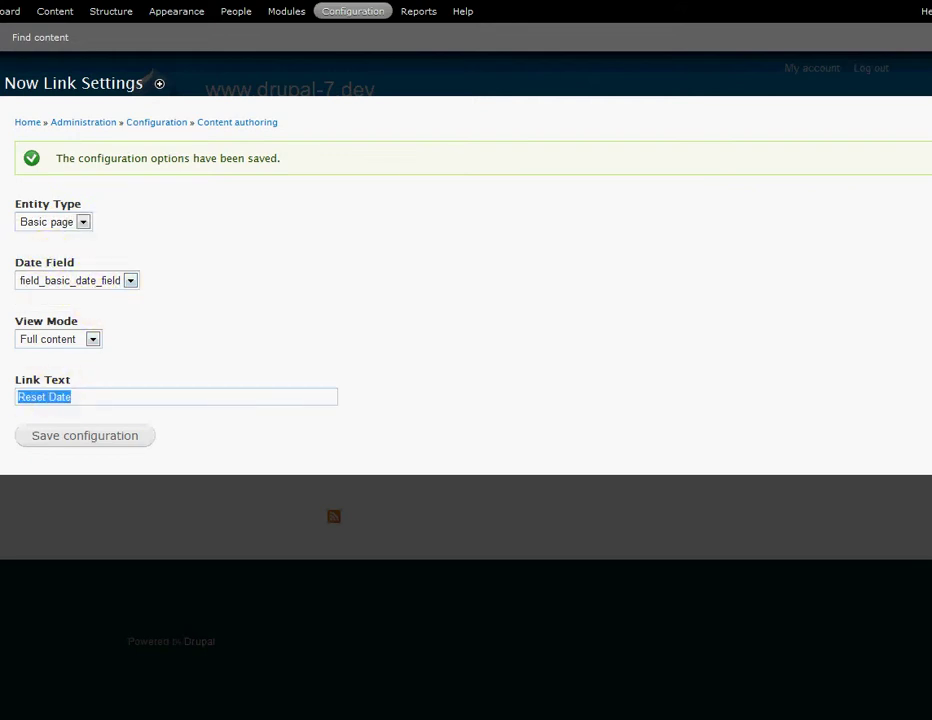
pyautogui.write('Updat')
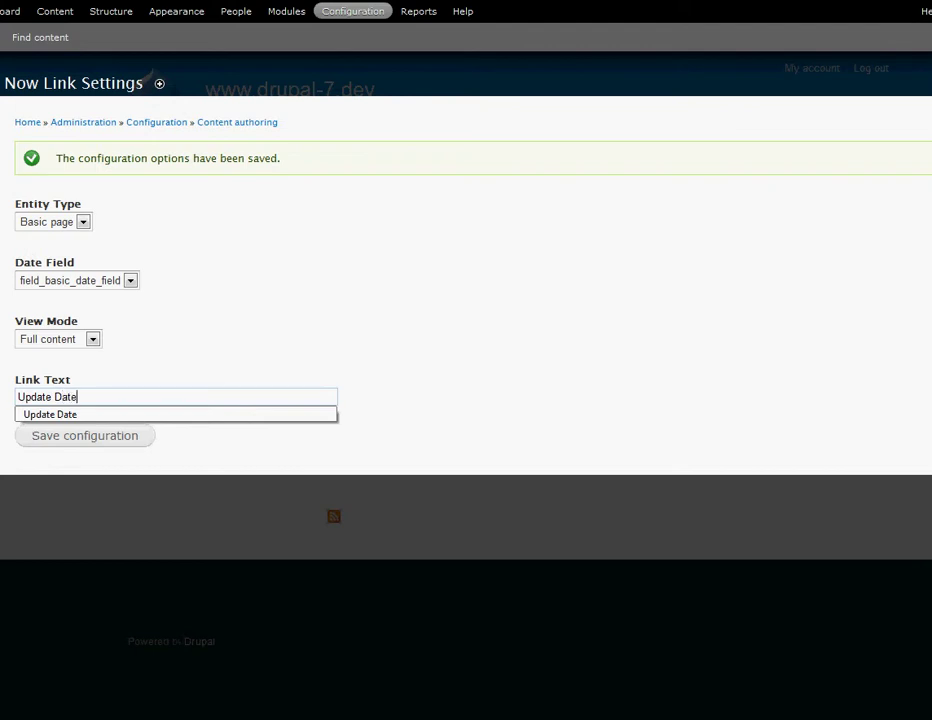
pyautogui.write('e Date')
pyautogui.click(94, 447)
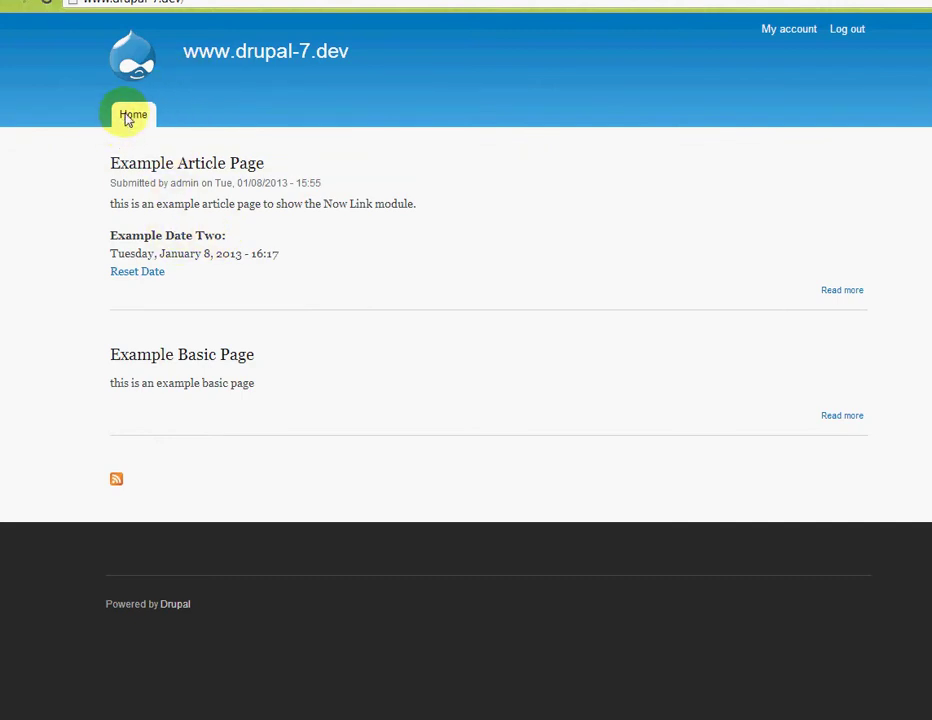
# Step: Switch to Chrome, check the home page and Example Article Page, and set Example Basic Page's date to the current time with Update Date
pyautogui.click(130, 116)
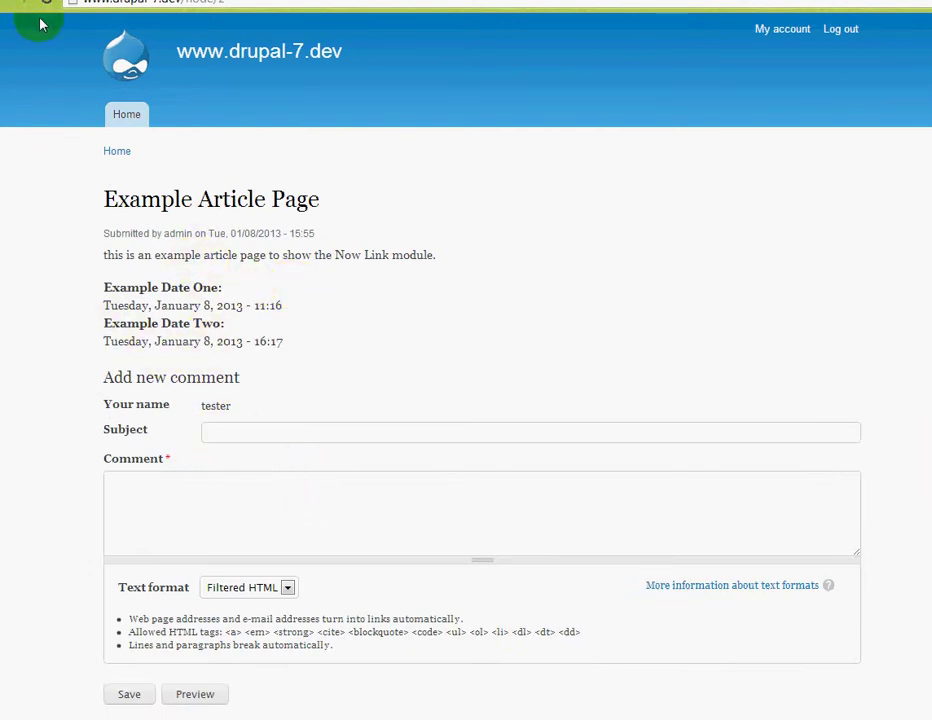
pyautogui.click(12, 6)
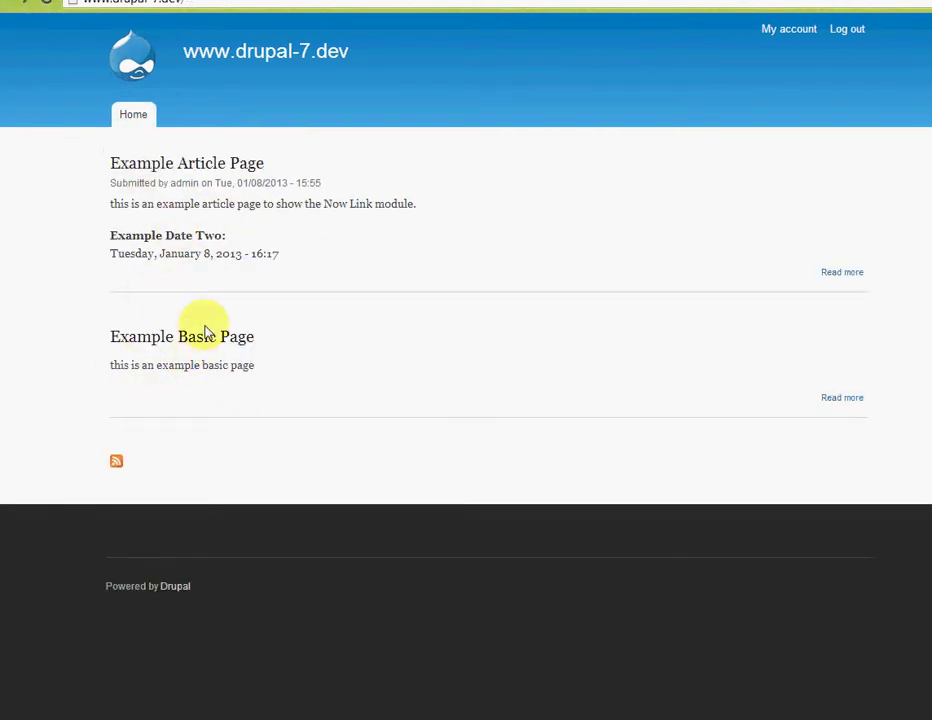
pyautogui.click(207, 339)
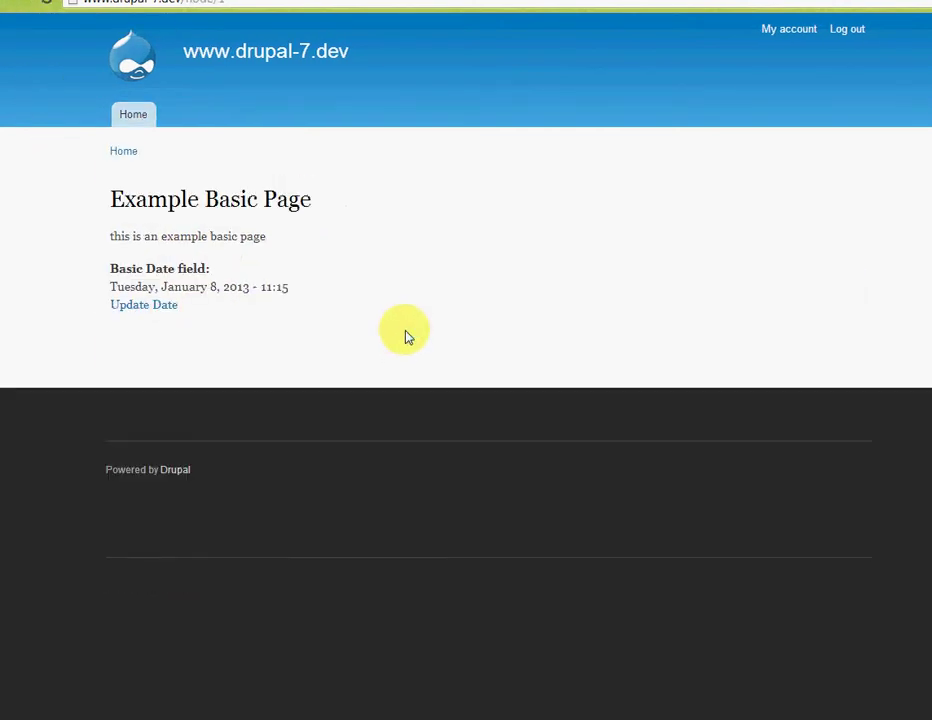
pyautogui.click(164, 306)
pyautogui.hotkey('alt', 'Tab')
pyautogui.click(505, 358)
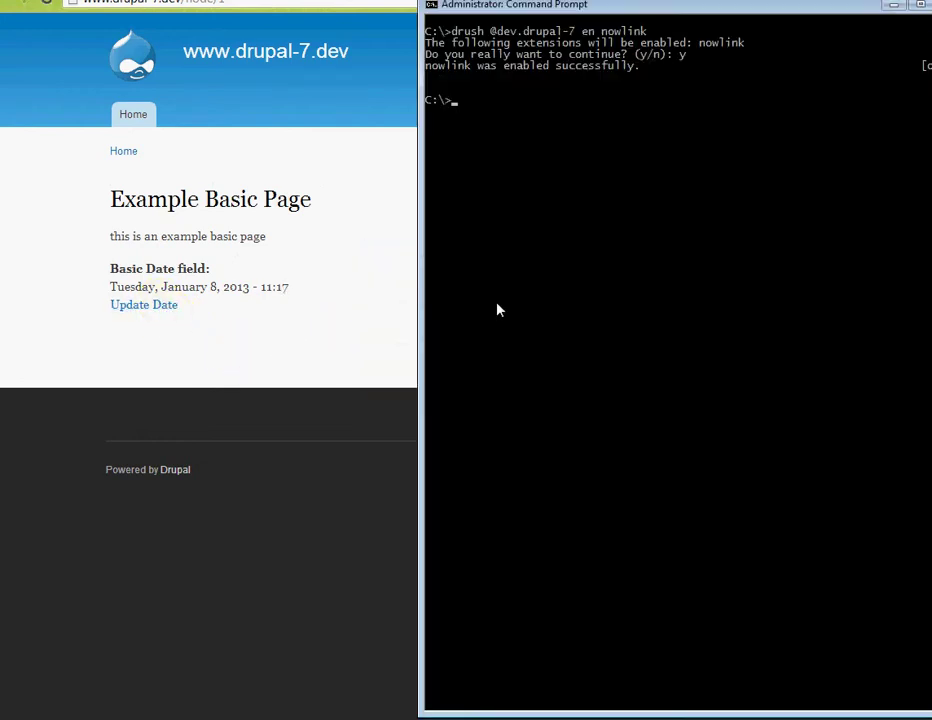
pyautogui.press('Up')
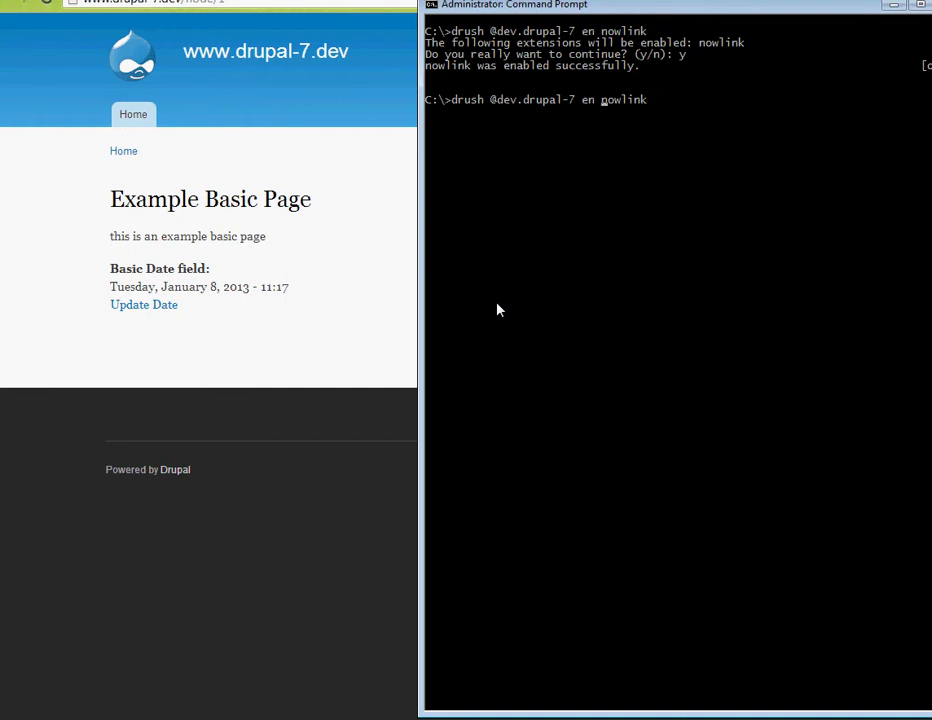
pyautogui.press('Return')
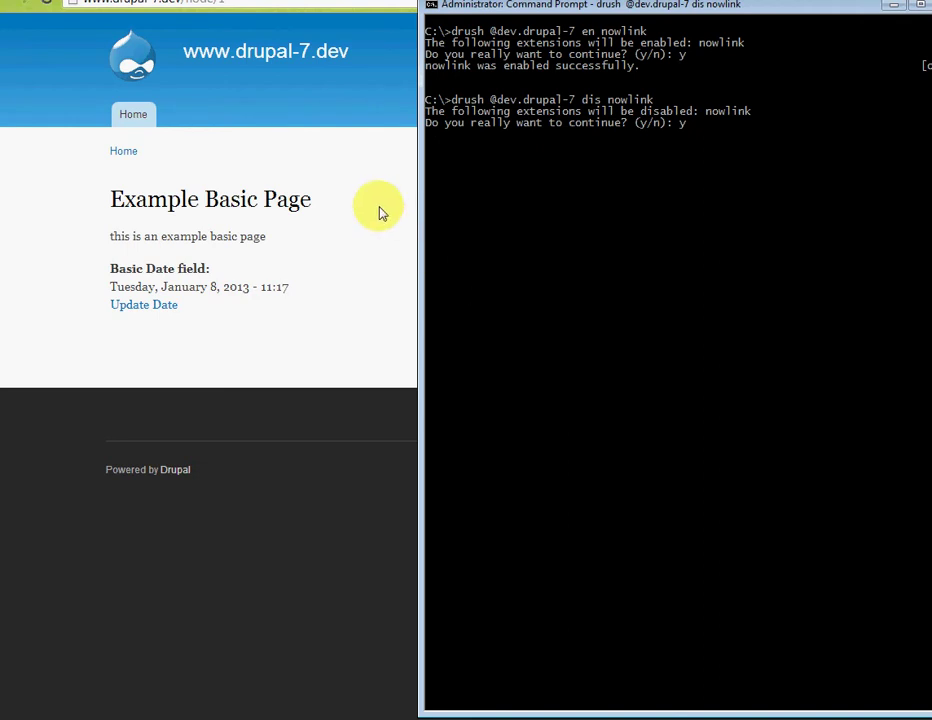
# Step: Switch back to Chrome and reload Example Basic Page to check whether the Update Date link is still there
pyautogui.click(395, 248)
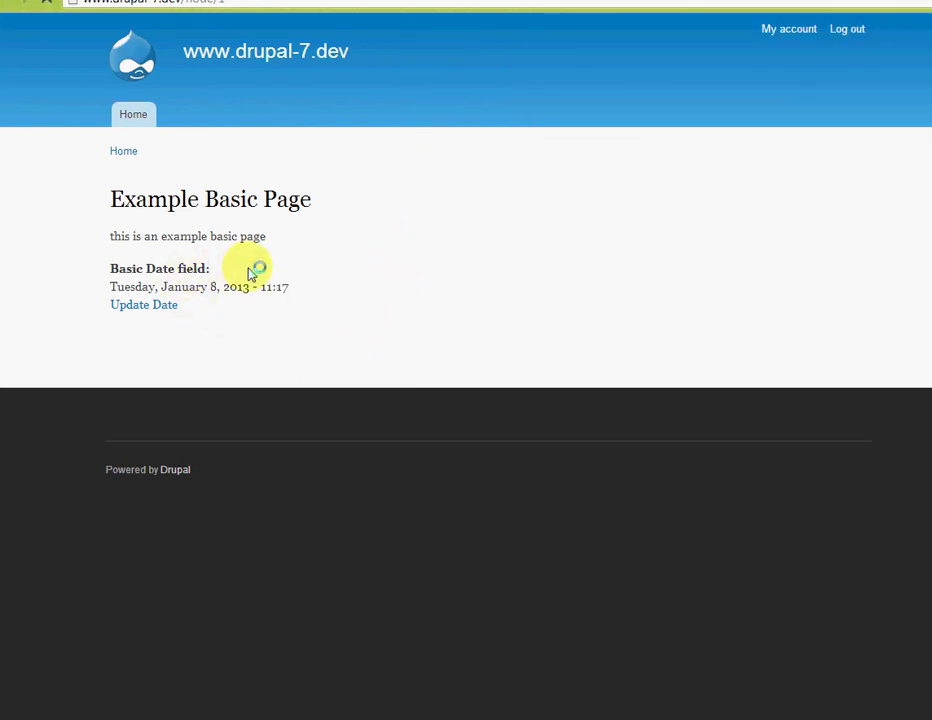
pyautogui.click(787, 28)
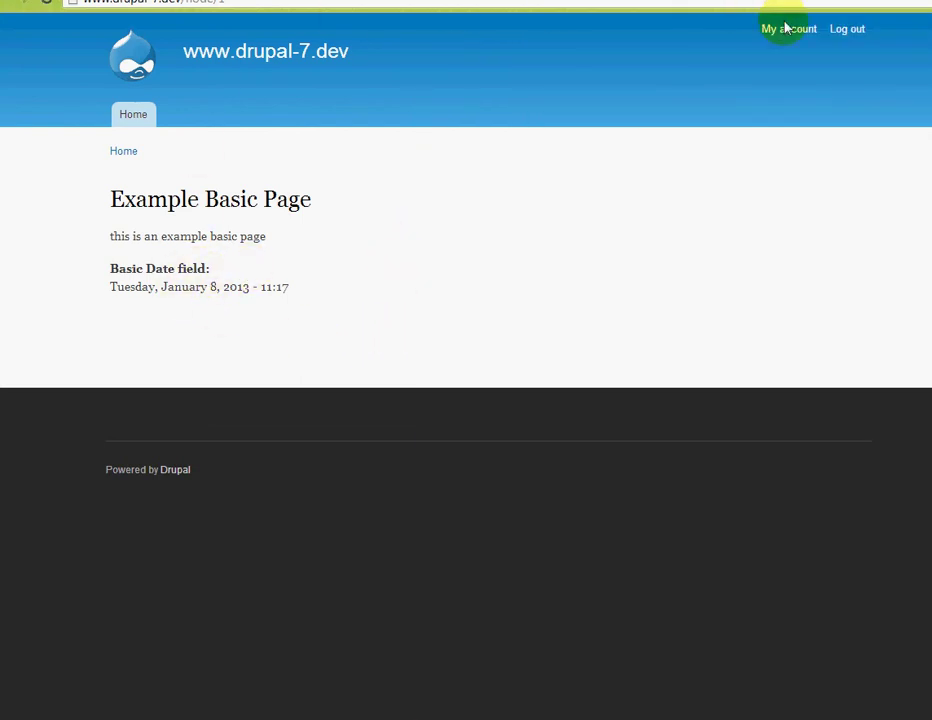